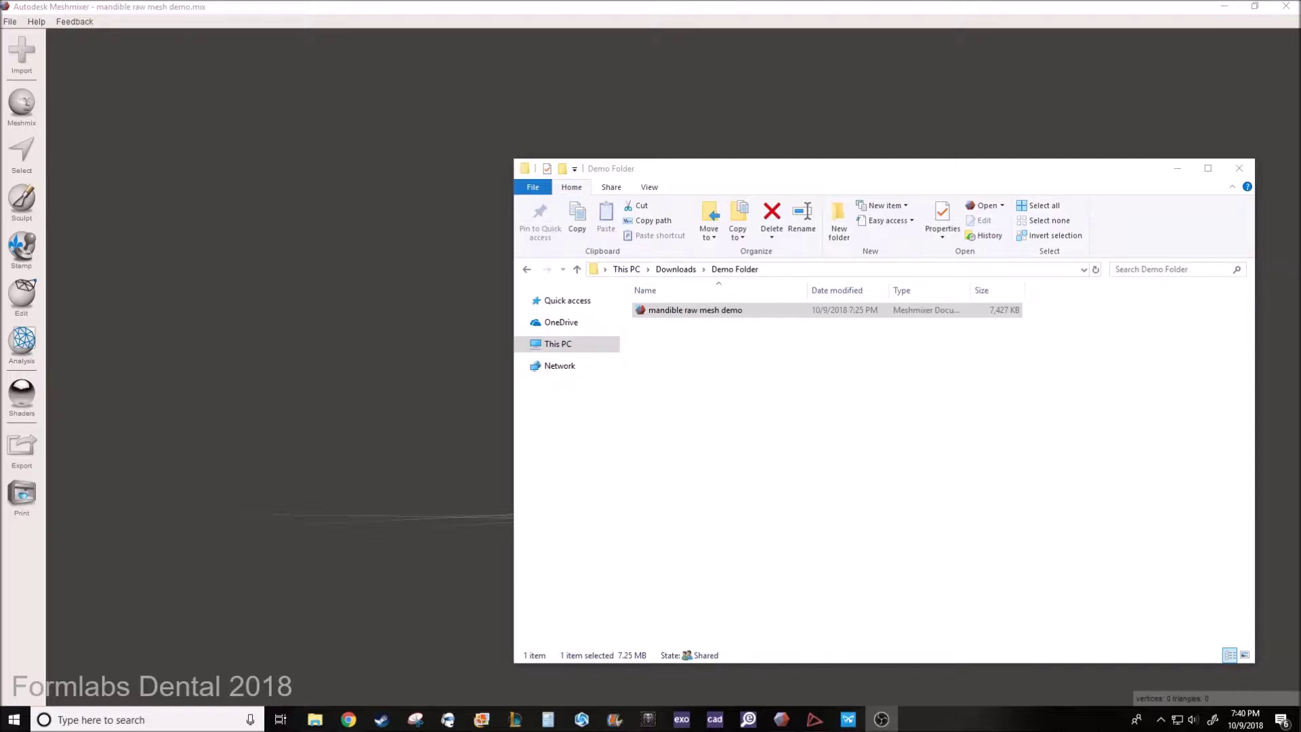
Drag the 'mandible raw mesh demo' file from Explorer's Demo Folder into Meshmixer to load the jaw
left_click(743, 479)
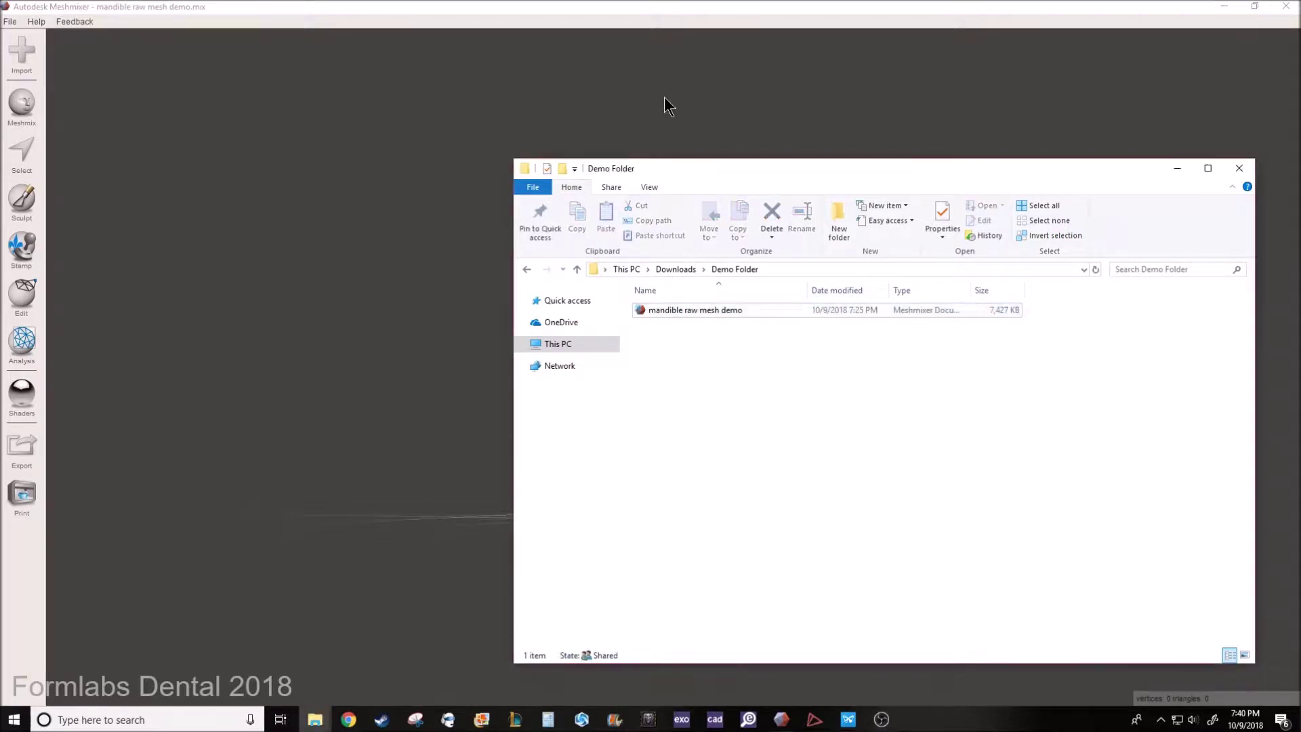
left_click_drag(731, 164, 747, 163)
left_click(713, 309)
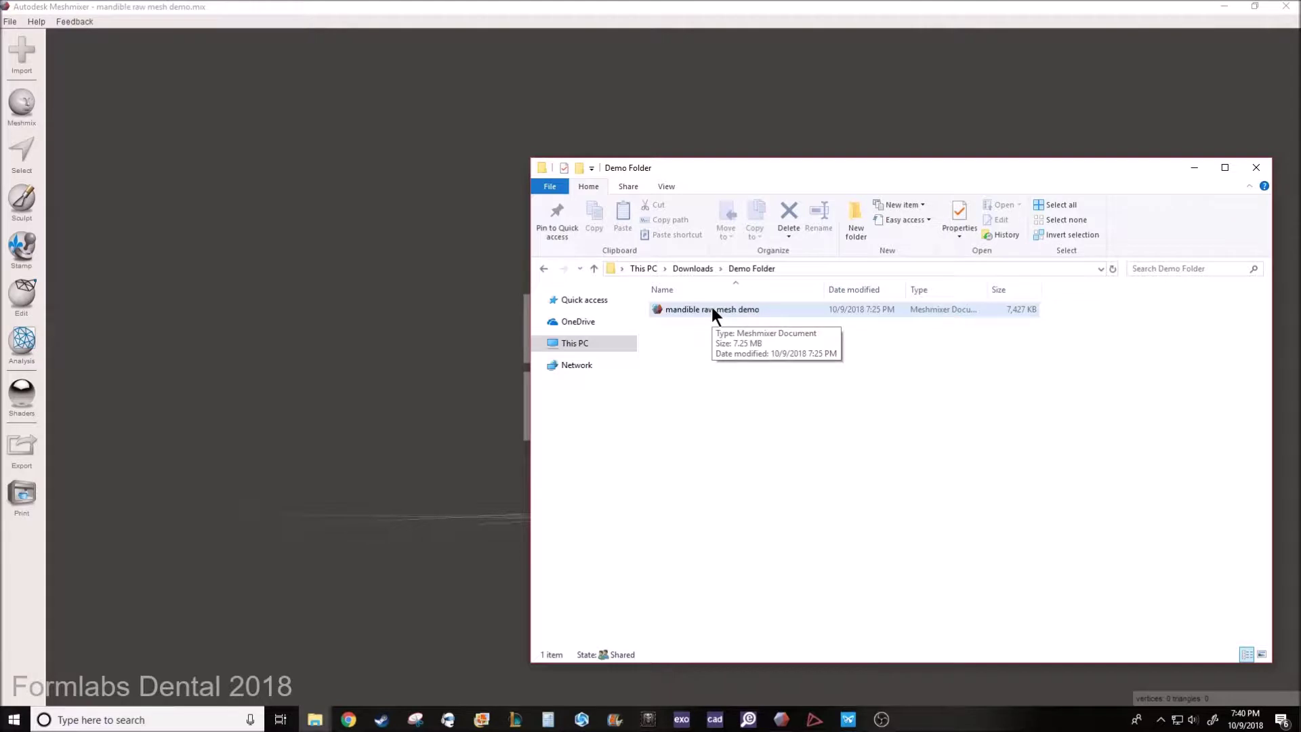
left_click(729, 363)
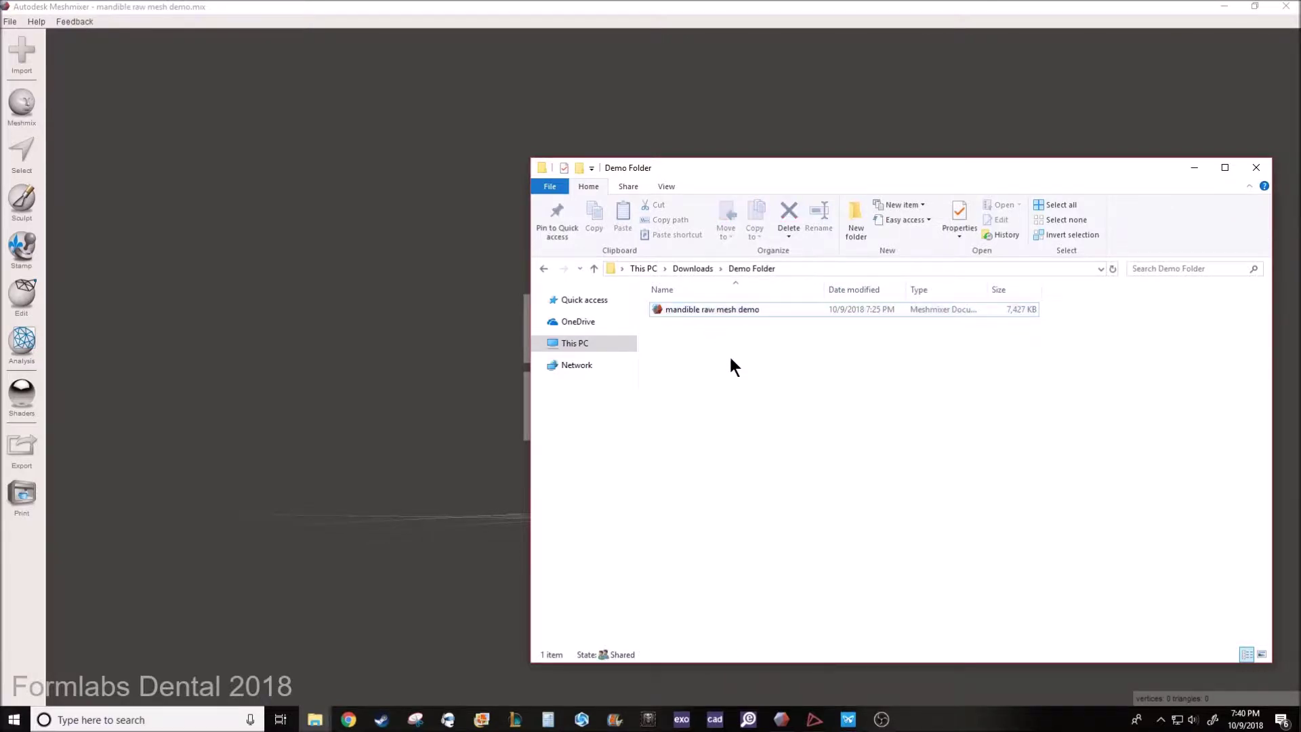
left_click(731, 310)
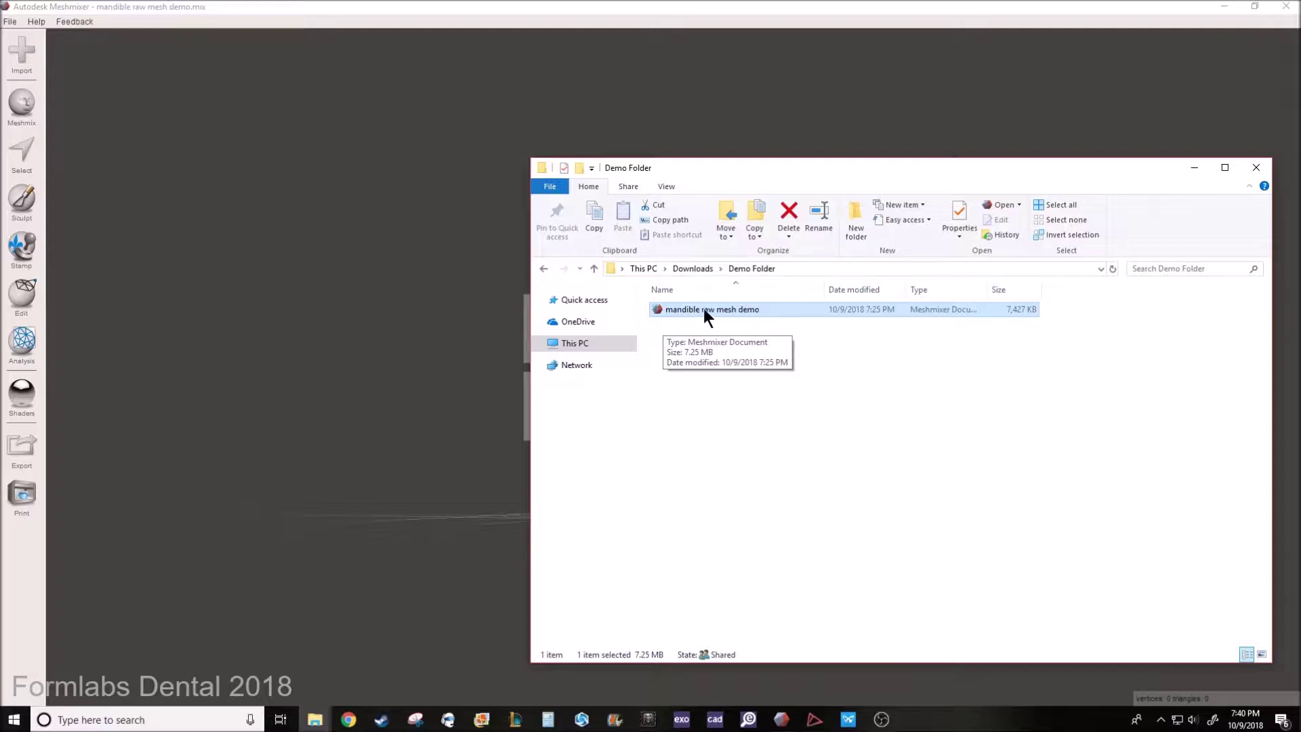
left_click_drag(715, 307, 445, 315)
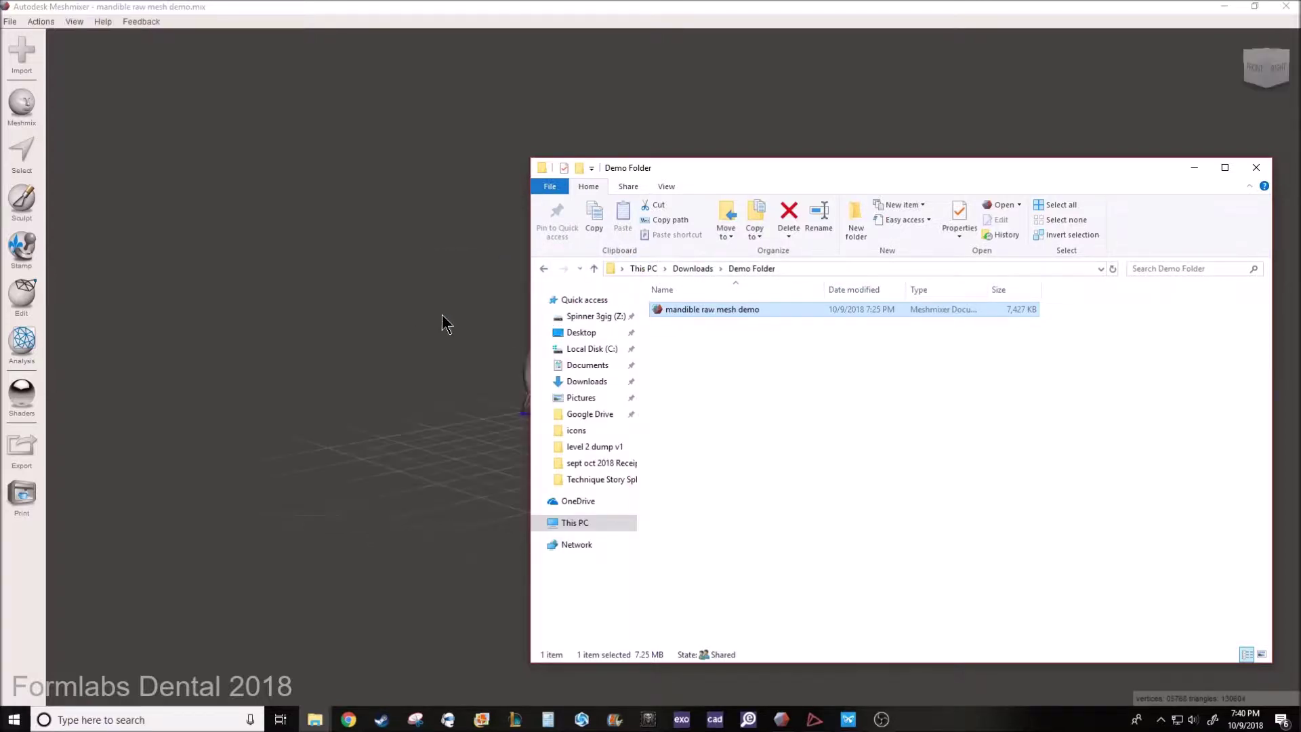
right_click_drag(606, 427, 835, 424)
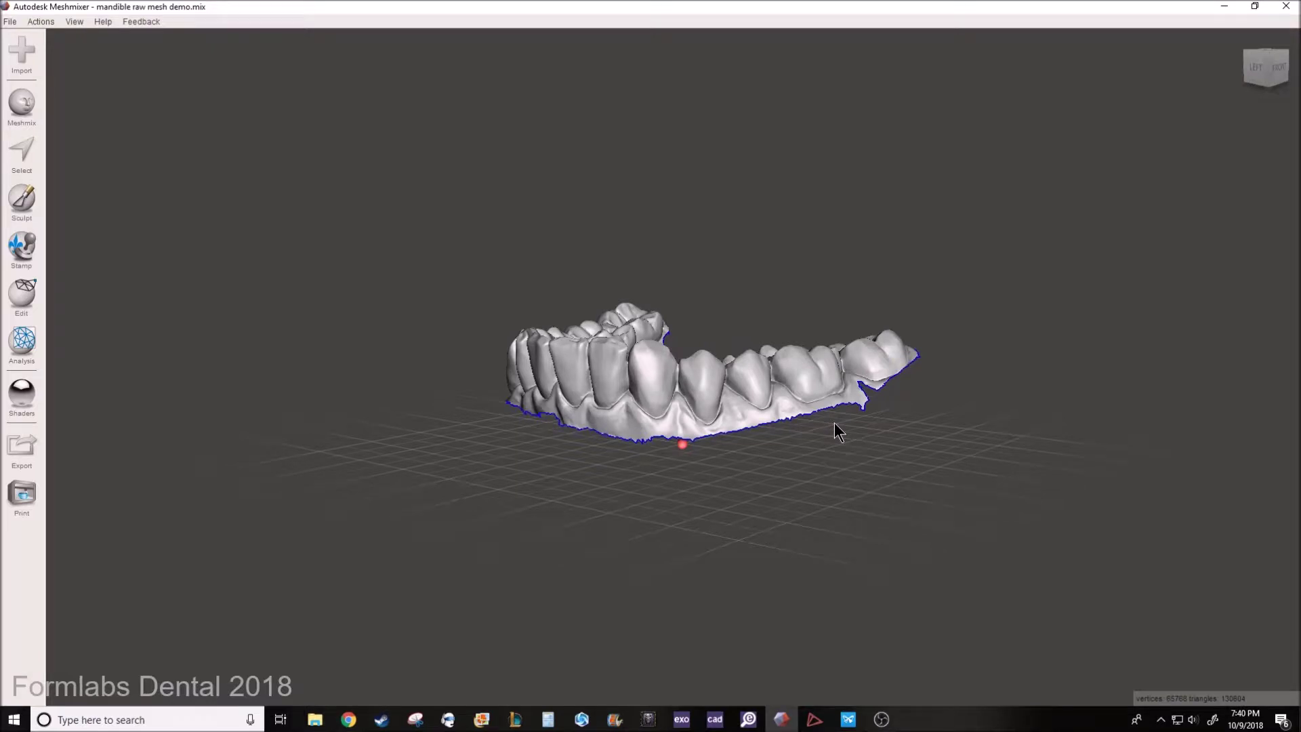
Select the whole jaw mesh with Ctrl+A, zoom in, and bring up the Edit > Modify options
key("ctrl+a")
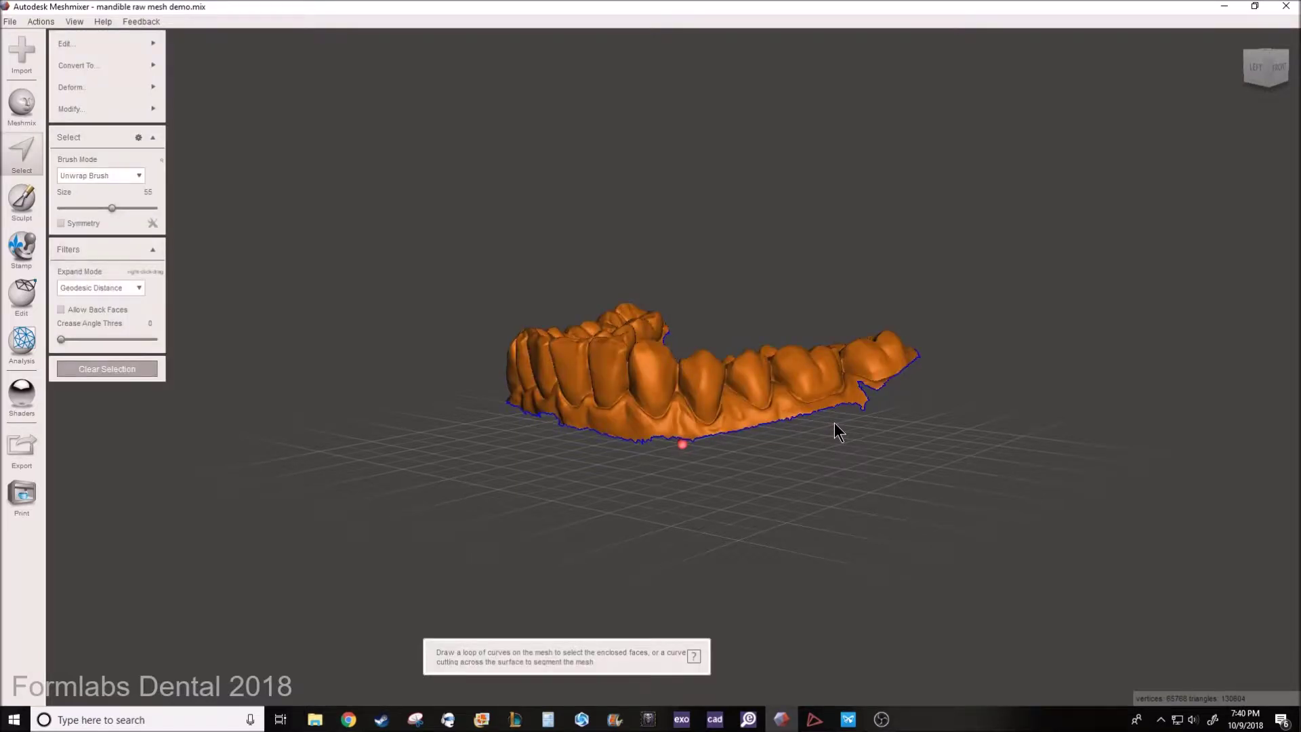
scroll(711, 396, "up", 5)
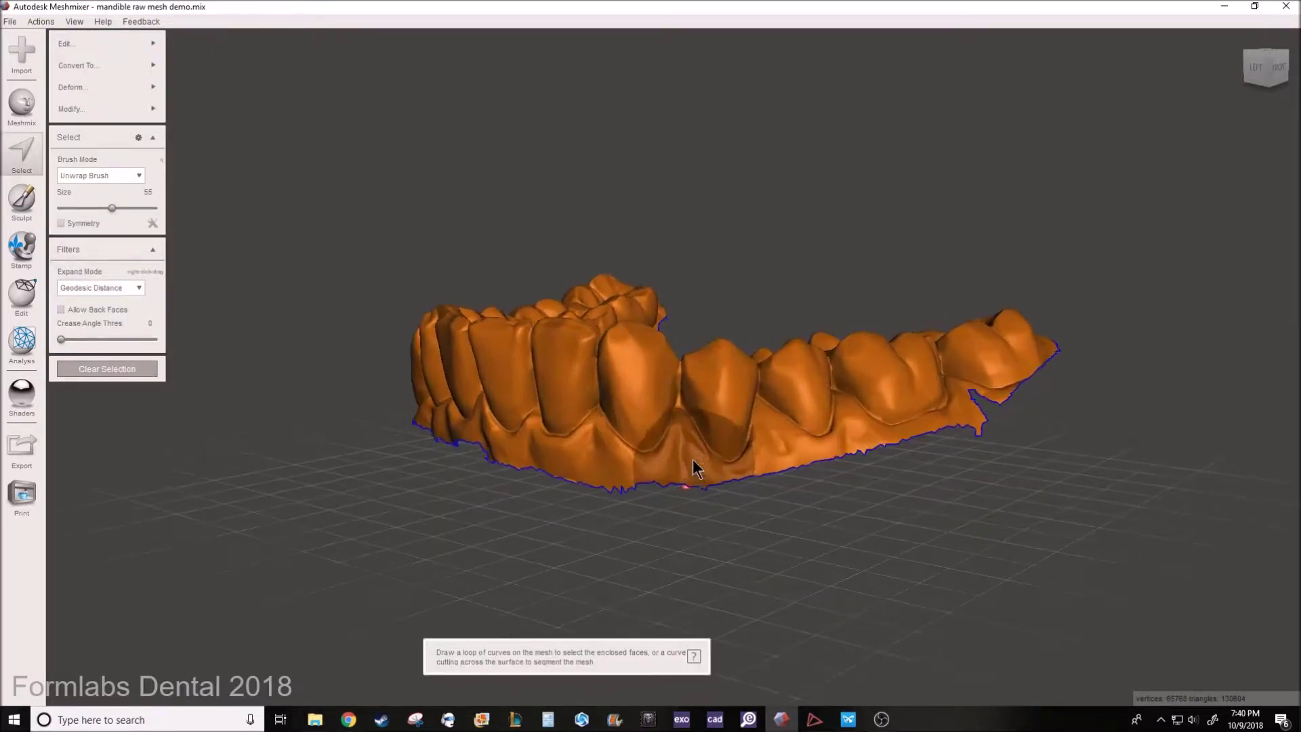
scroll(693, 458, "up", 2)
scroll(681, 547, "up", 2)
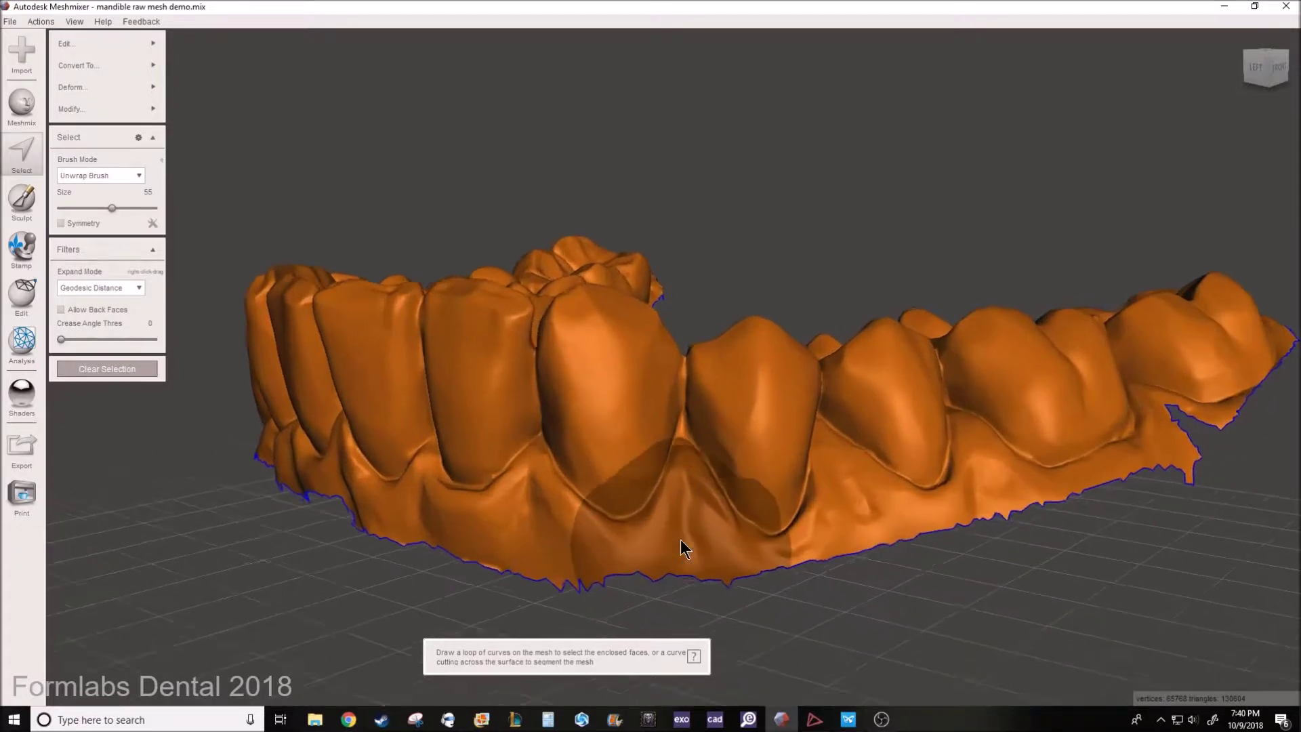
scroll(681, 546, "up", 2)
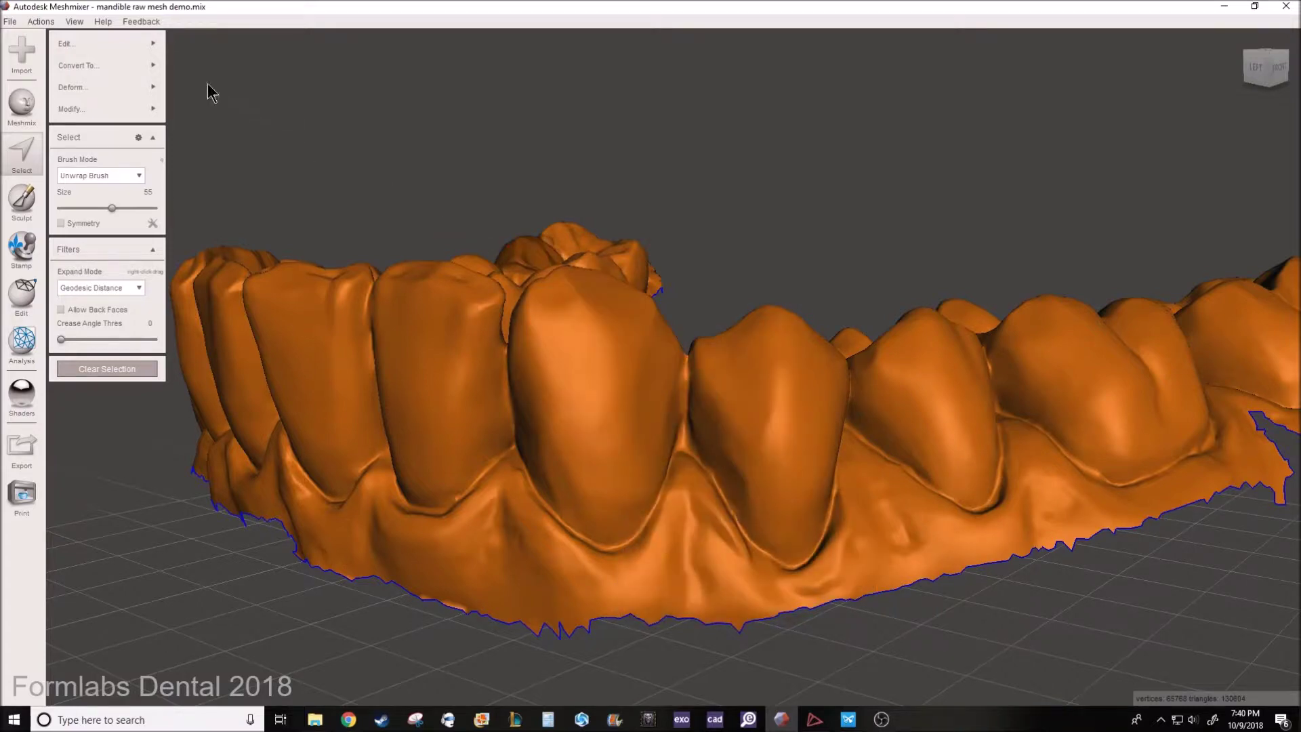
left_click(133, 42)
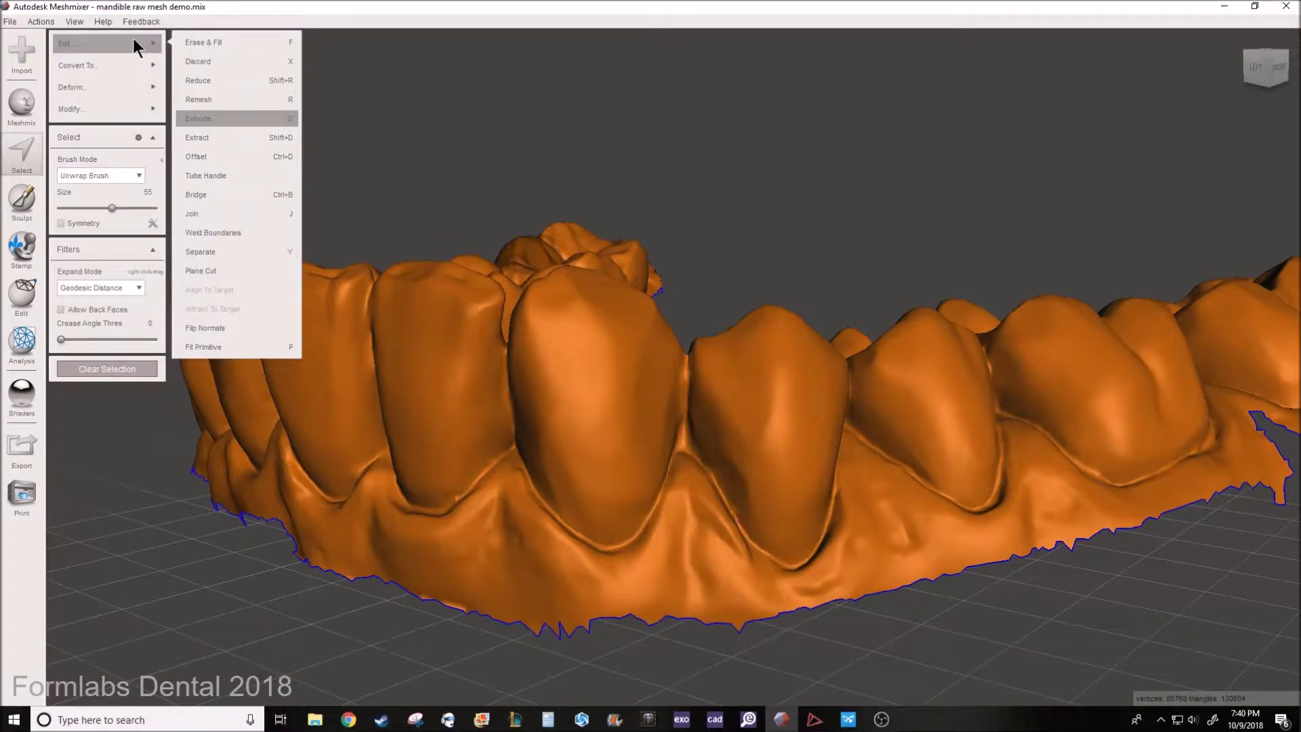
mouse_move(125, 109)
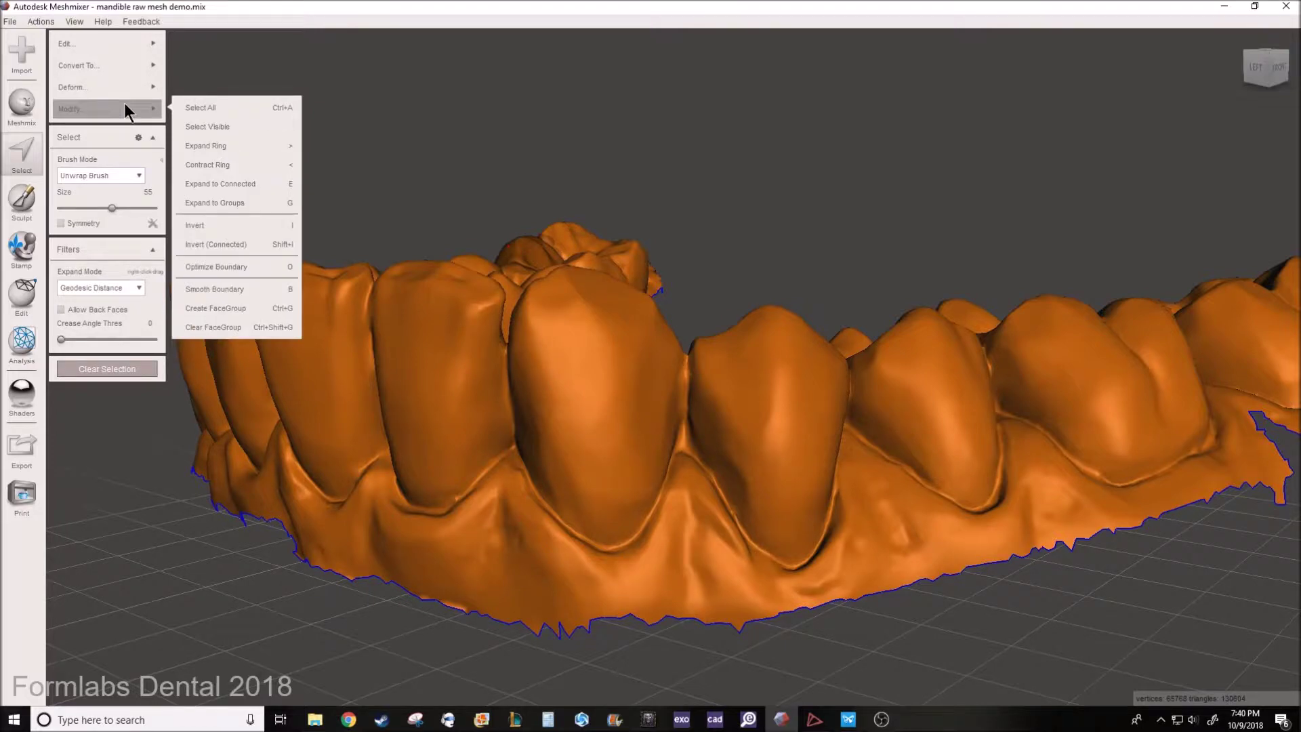
Apply Smooth Boundary (smoothness 50, 30 iterations, 2 border rings) to the jaw's jagged lower edge
left_click(228, 297)
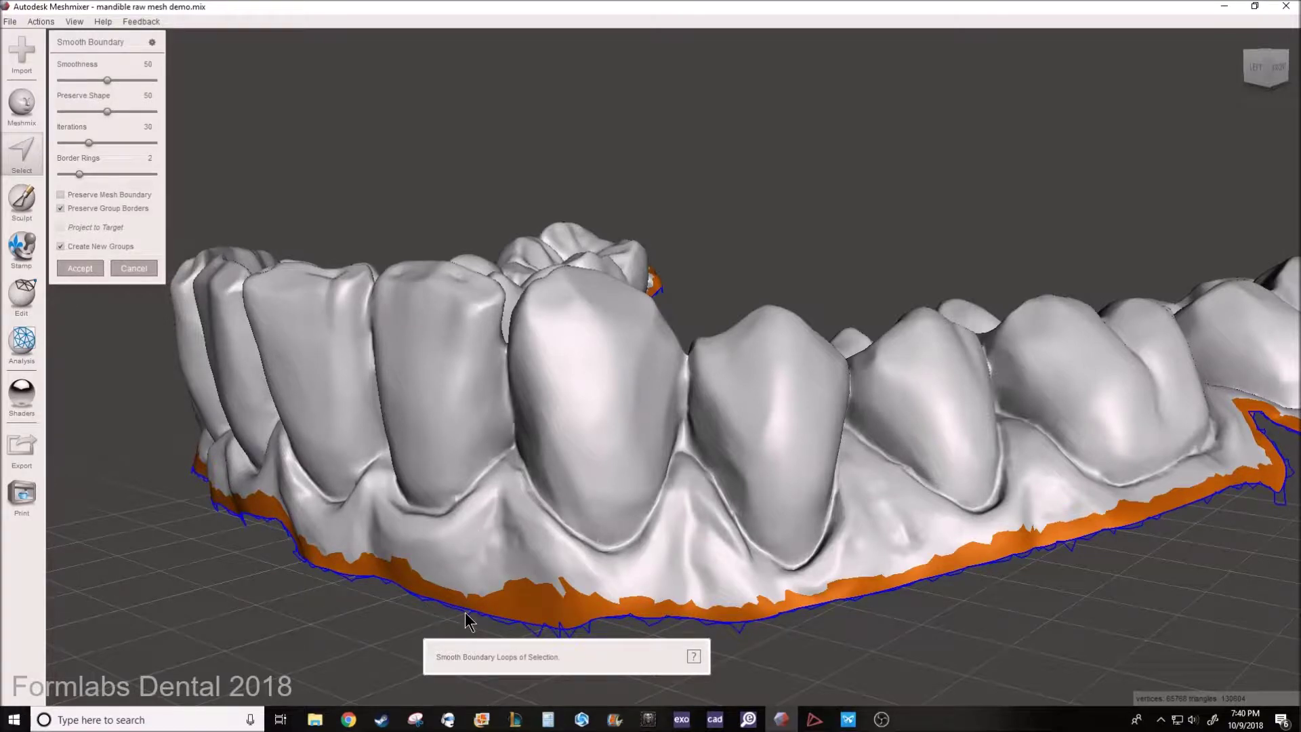
middle_click_drag(578, 566, 479, 487)
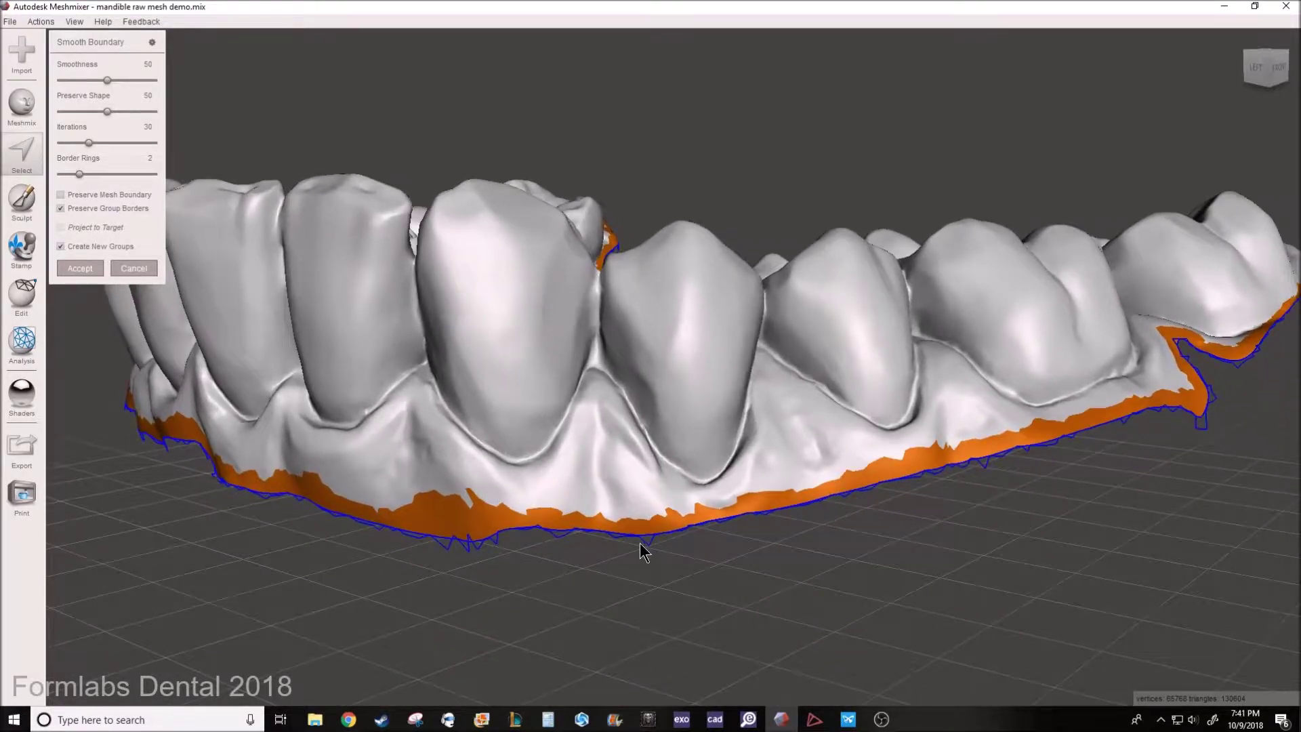
scroll(641, 548, "up", 5)
right_click_drag(657, 587, 607, 572)
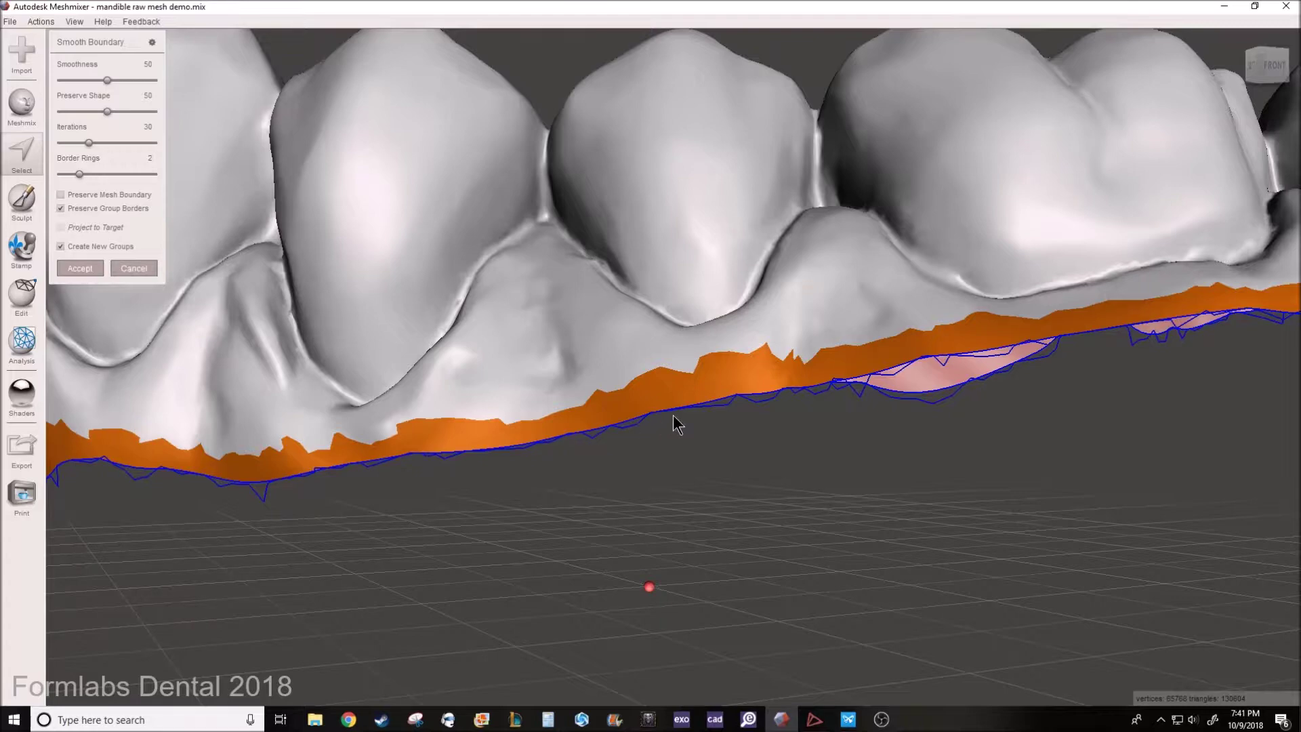
left_click(87, 267)
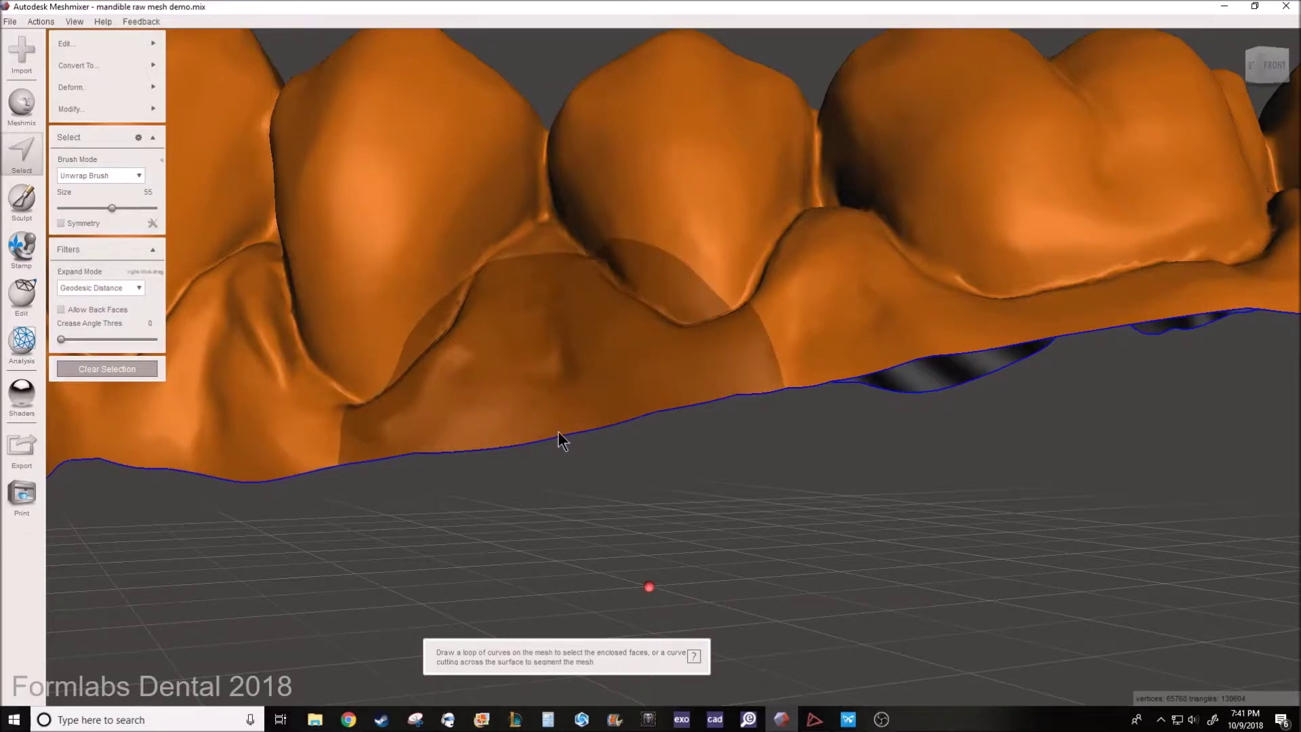
Frame the whole jaw with F and choose Extrude from the Edit menu for the selection
key("f")
left_click(105, 94)
mouse_move(110, 44)
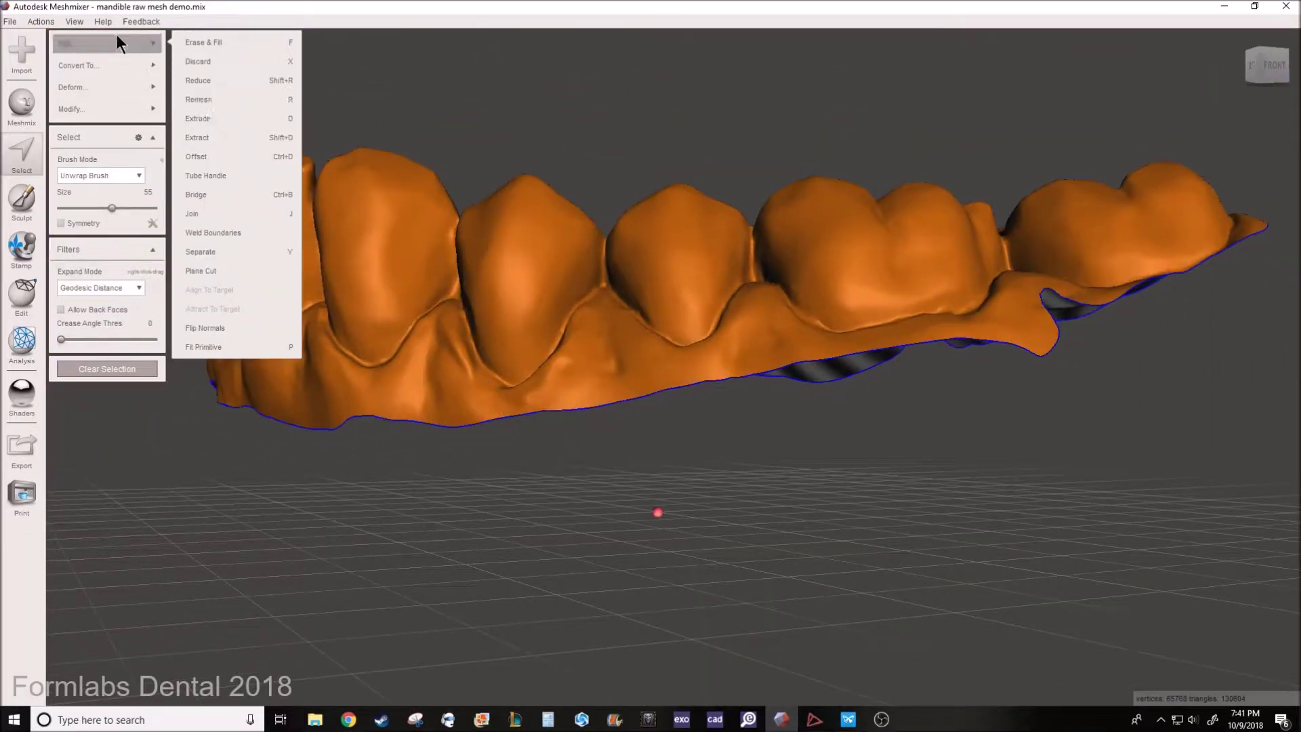
left_click(218, 119)
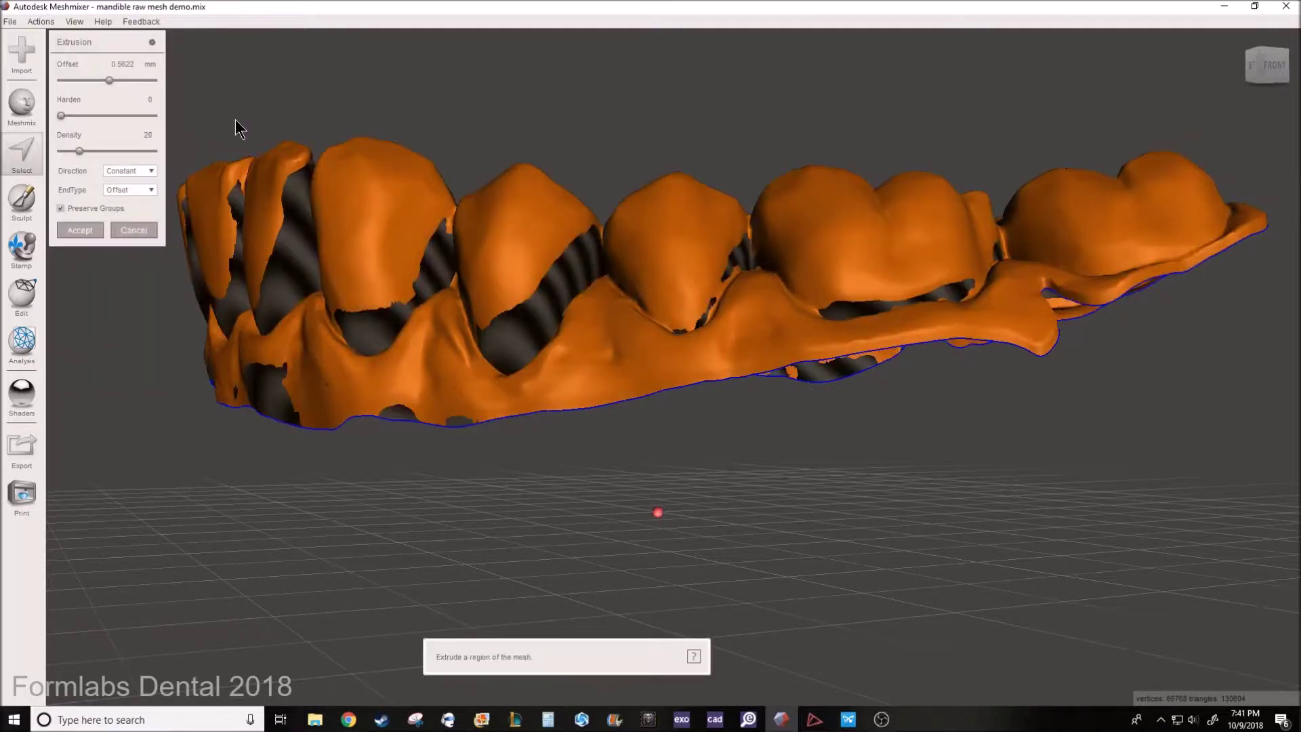
Extrude the base downward with a Flat end type and -13.62 mm offset, and accept
left_click(152, 190)
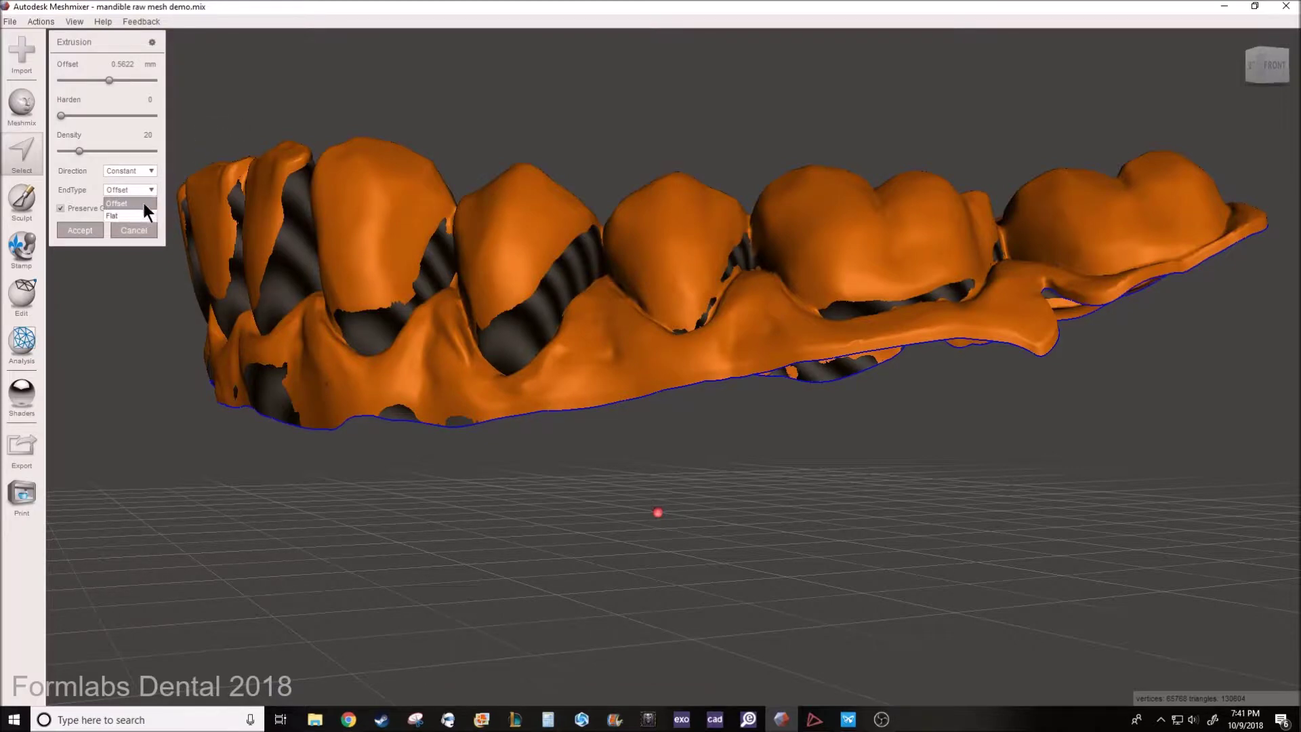
left_click(136, 214)
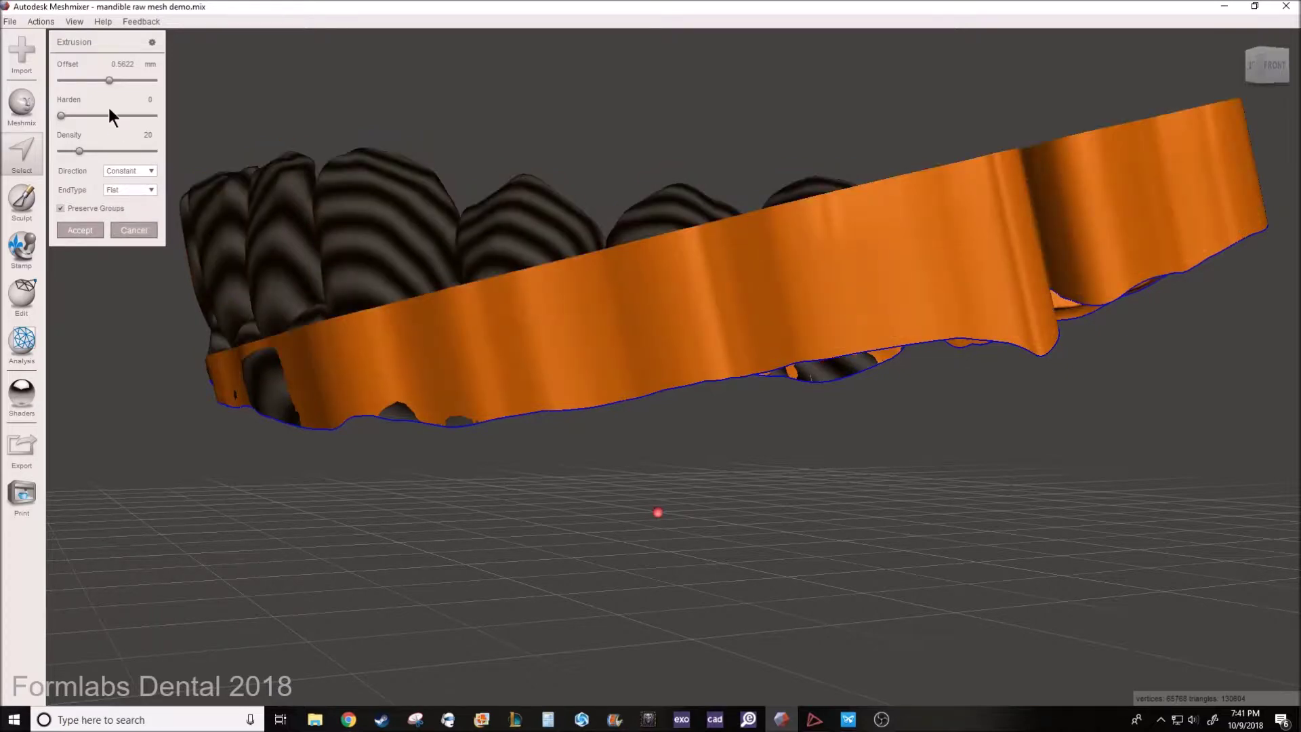
left_click(118, 65)
left_click_drag(107, 80, 67, 80)
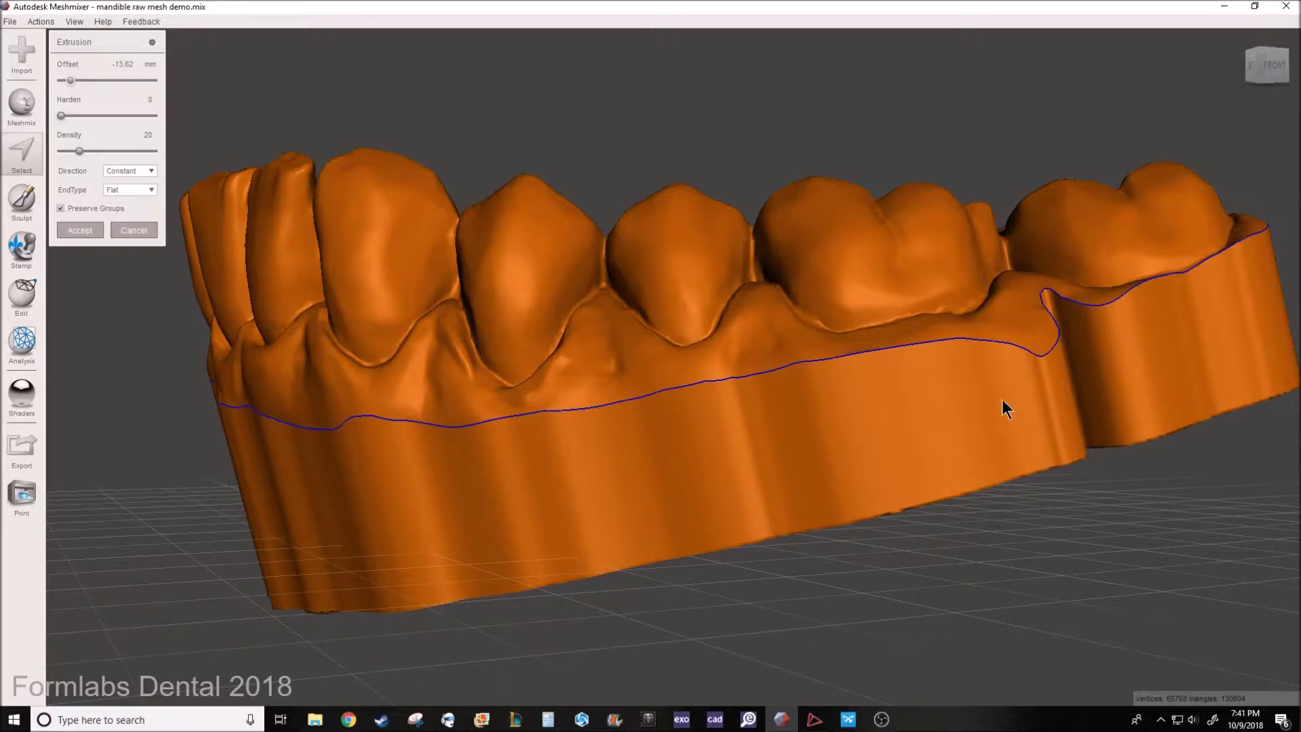
left_click(80, 229)
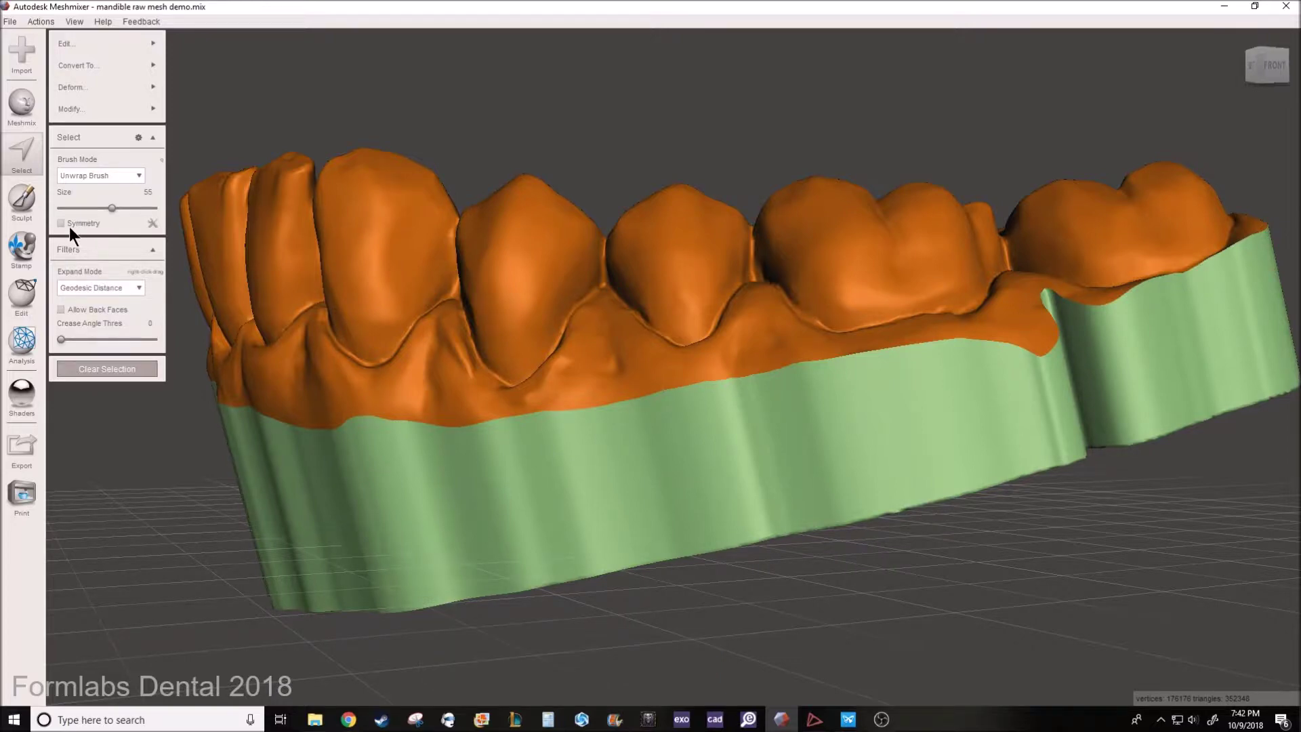
Launch the Plane Cut tool from the Edit tools on the left toolbar
left_click(26, 294)
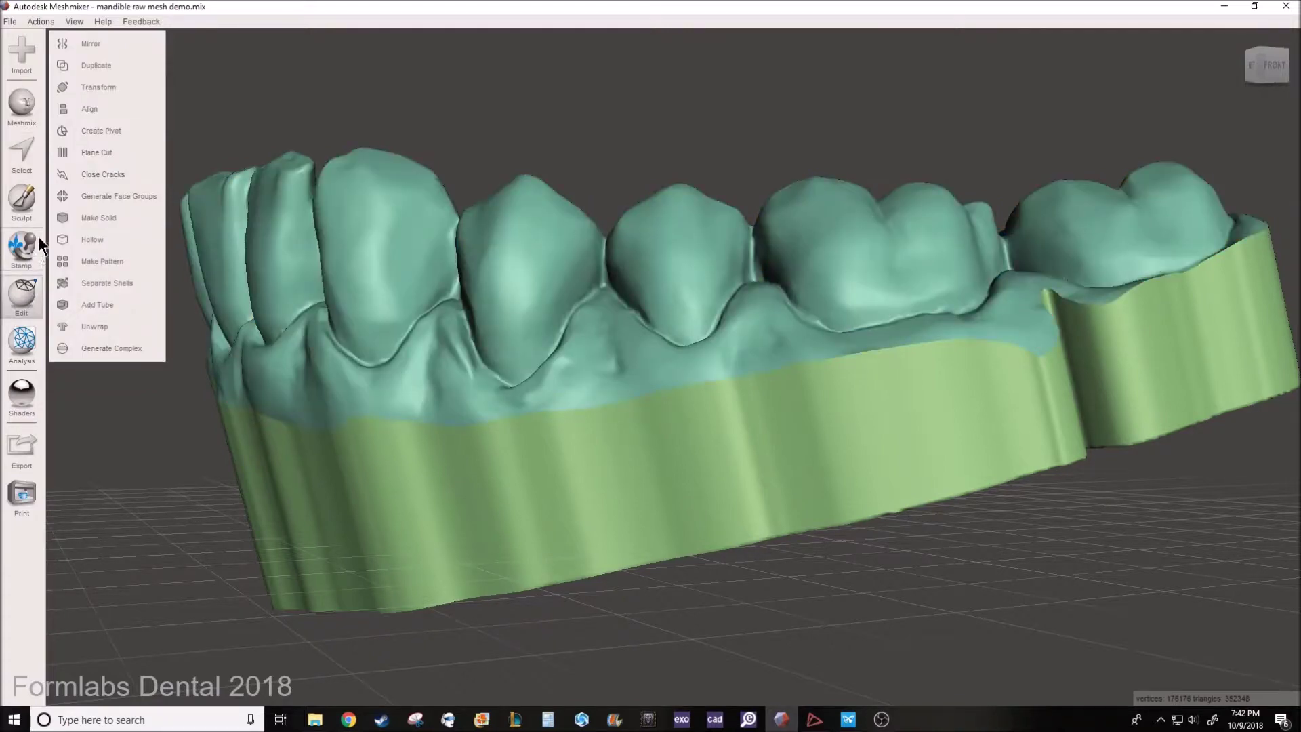
left_click(111, 153)
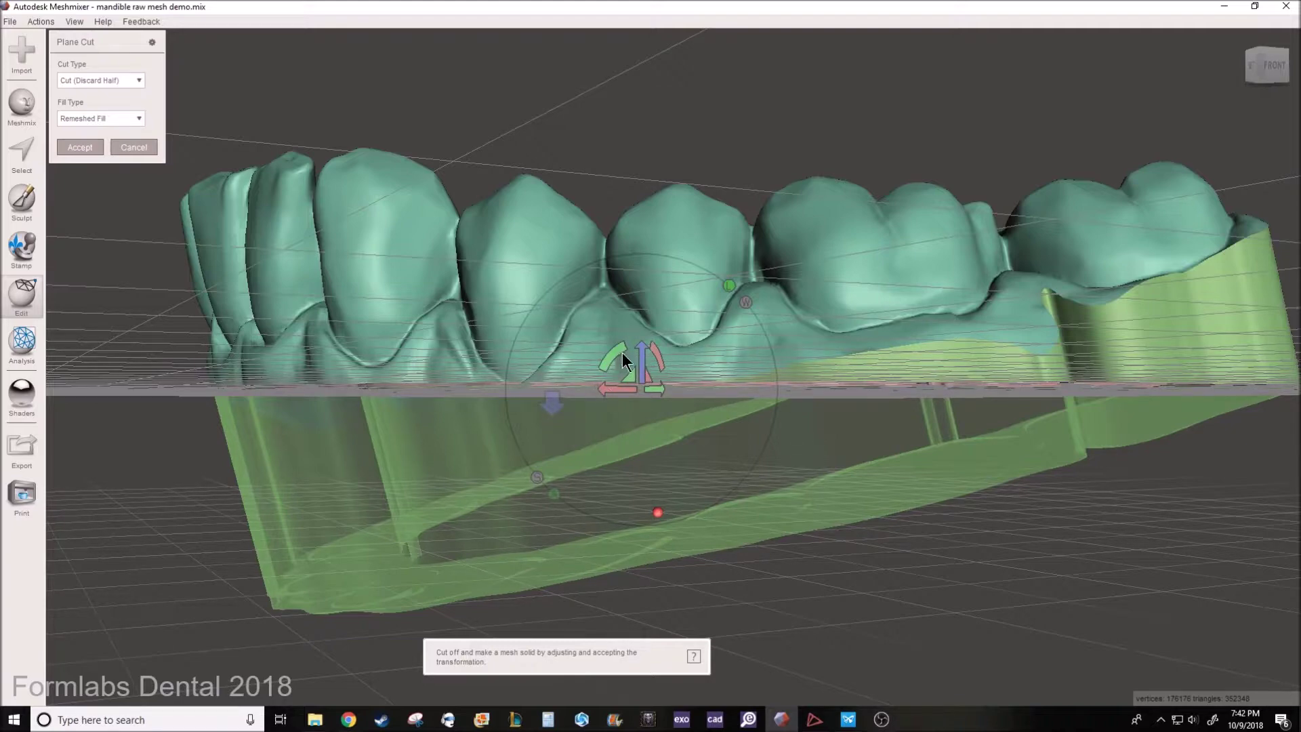
Lower the cut plane into the base and tilt it about -4.84°, keeping the teeth side
left_click_drag(642, 361, 642, 377)
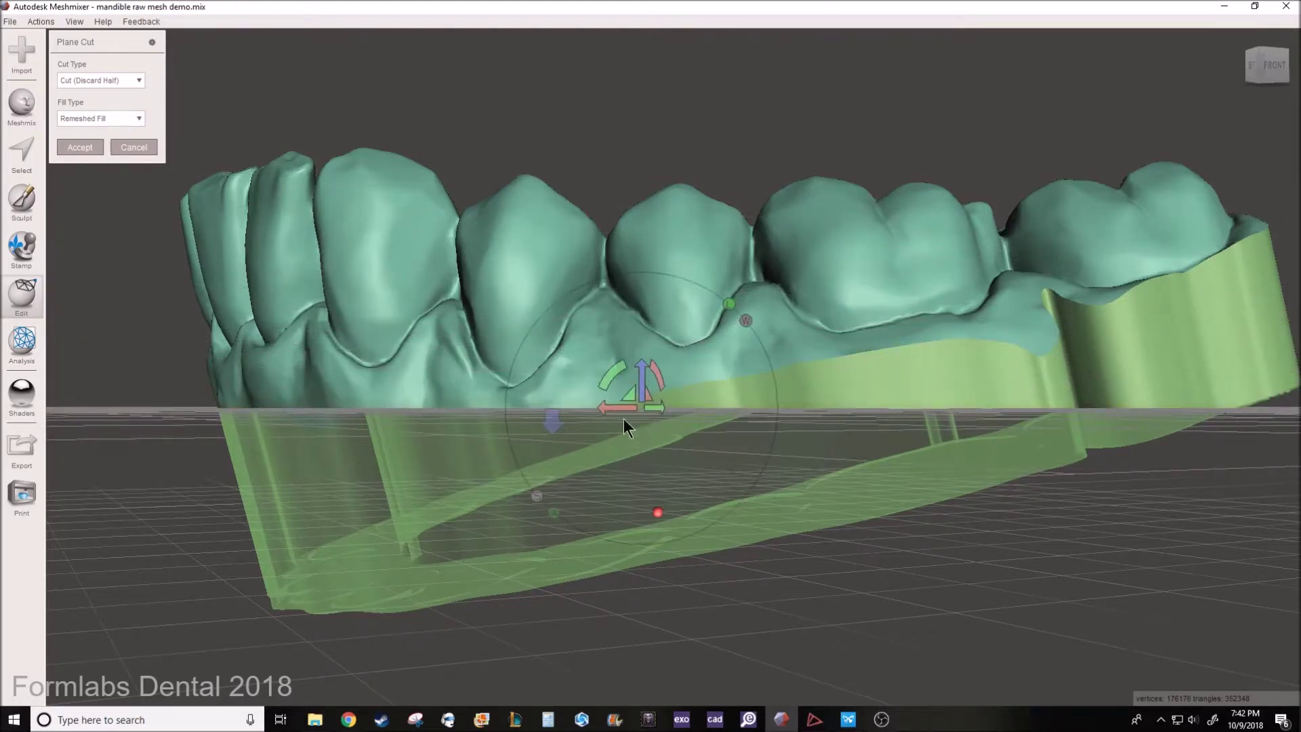
left_click(556, 420)
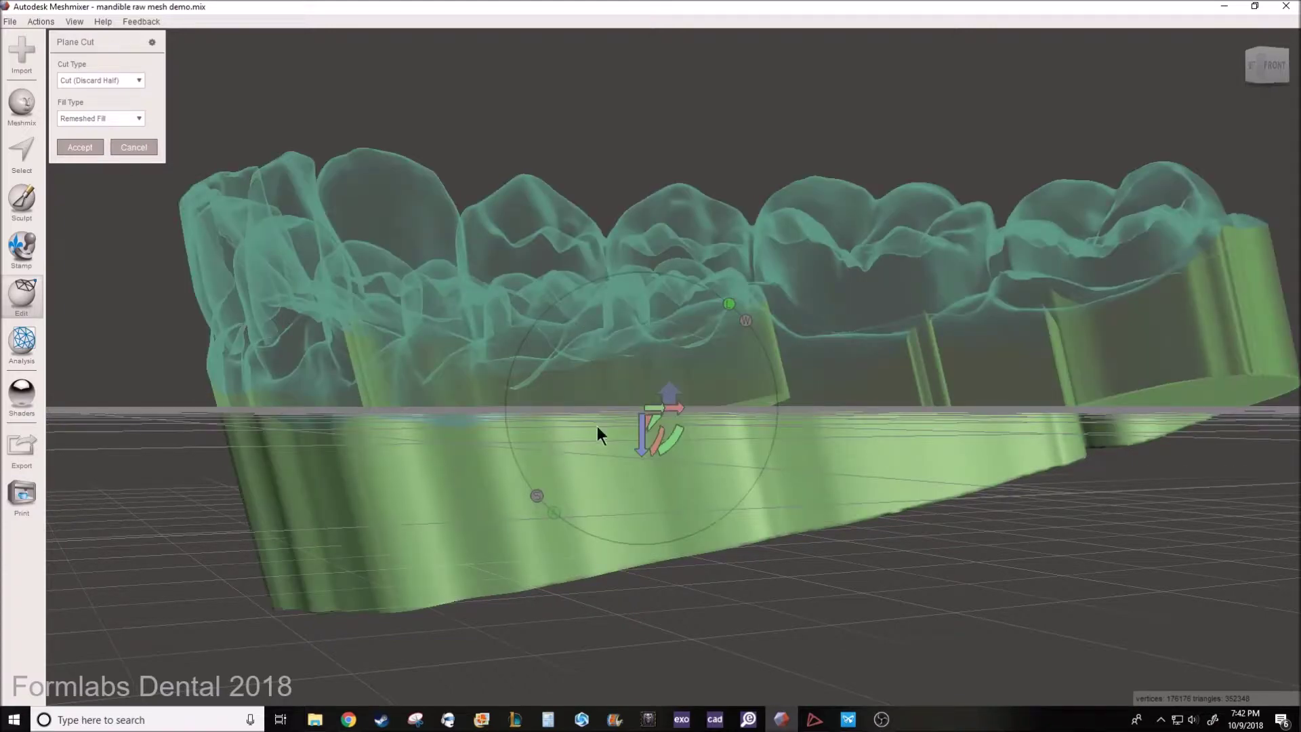
left_click(669, 394)
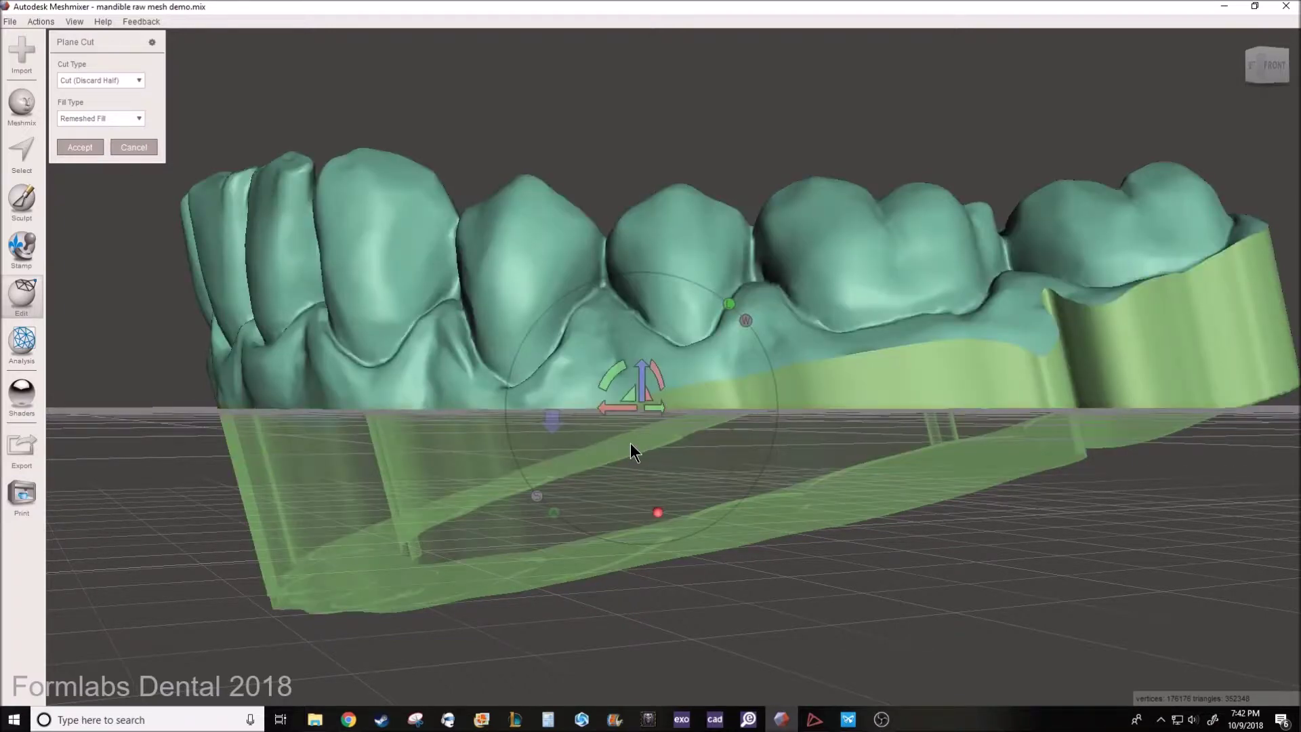
left_click_drag(612, 377, 580, 391)
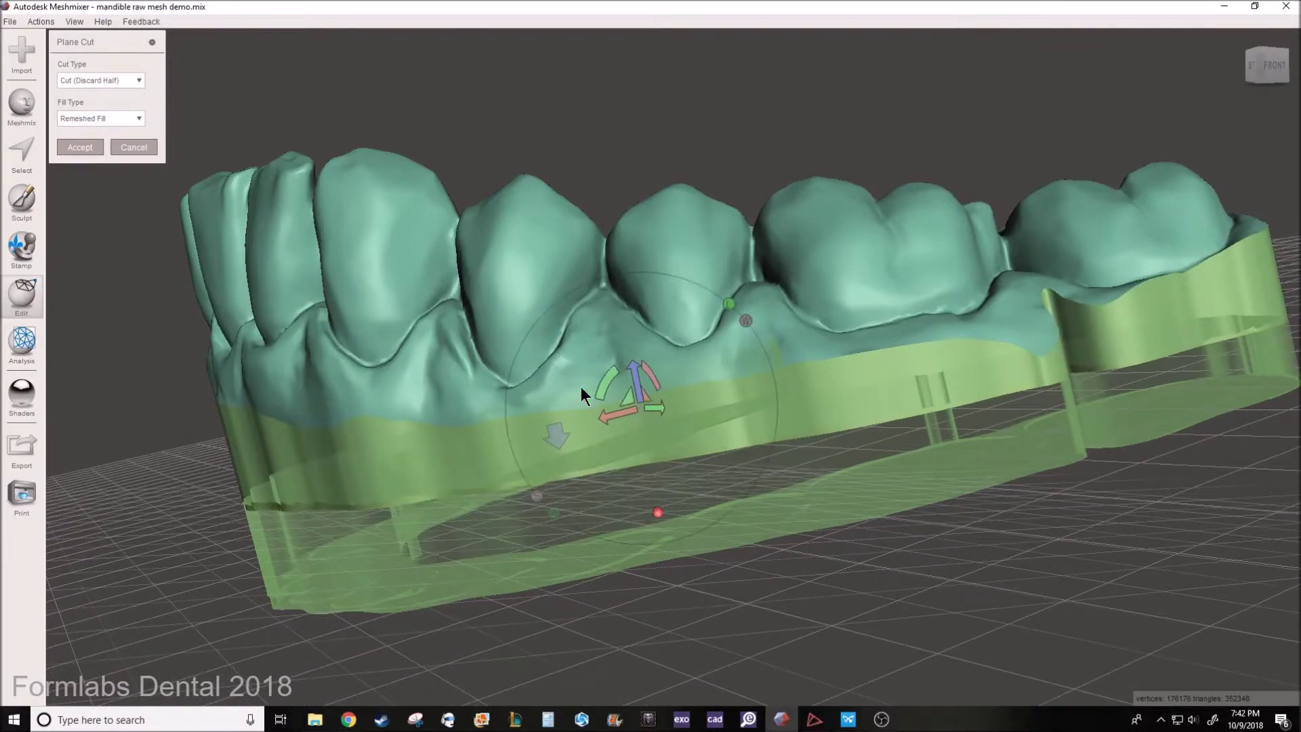
scroll(177, 462, "down", 5)
right_click_drag(937, 354, 906, 360)
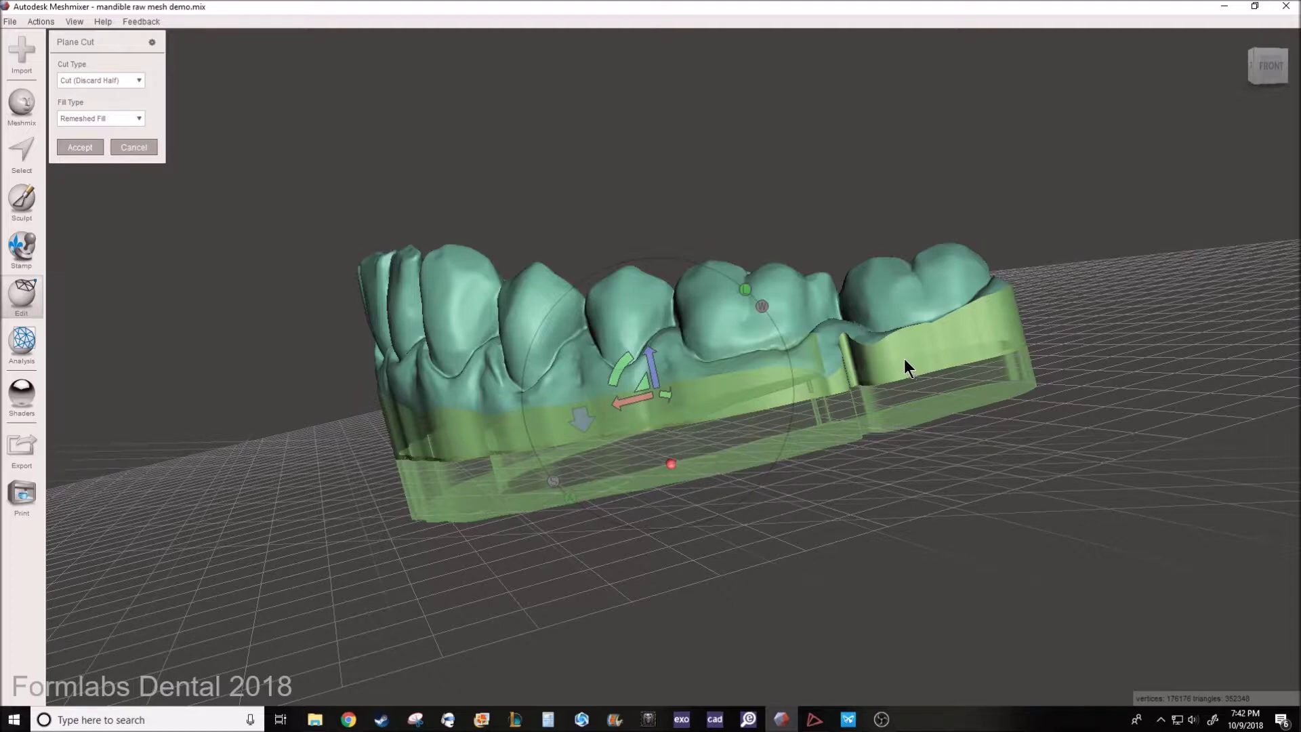
left_click_drag(652, 364, 963, 432)
right_click_drag(962, 433, 860, 442)
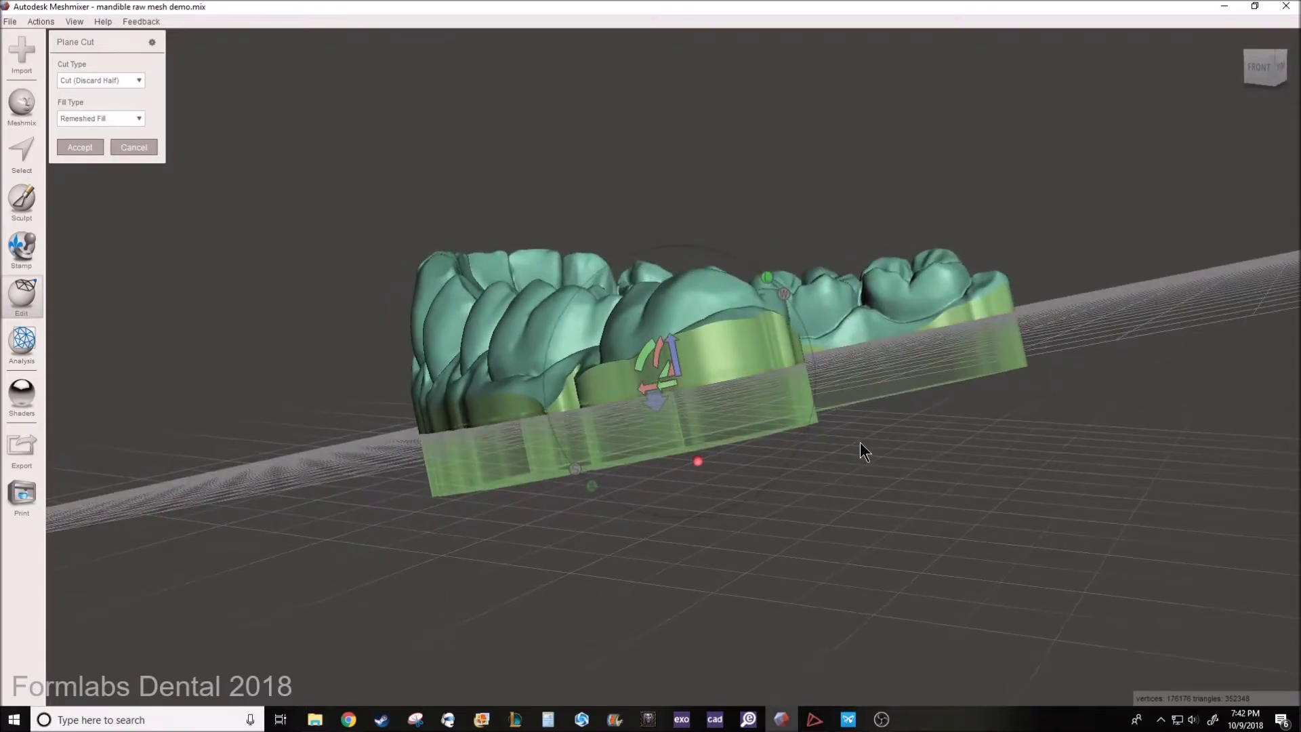
right_click_drag(584, 463, 666, 352)
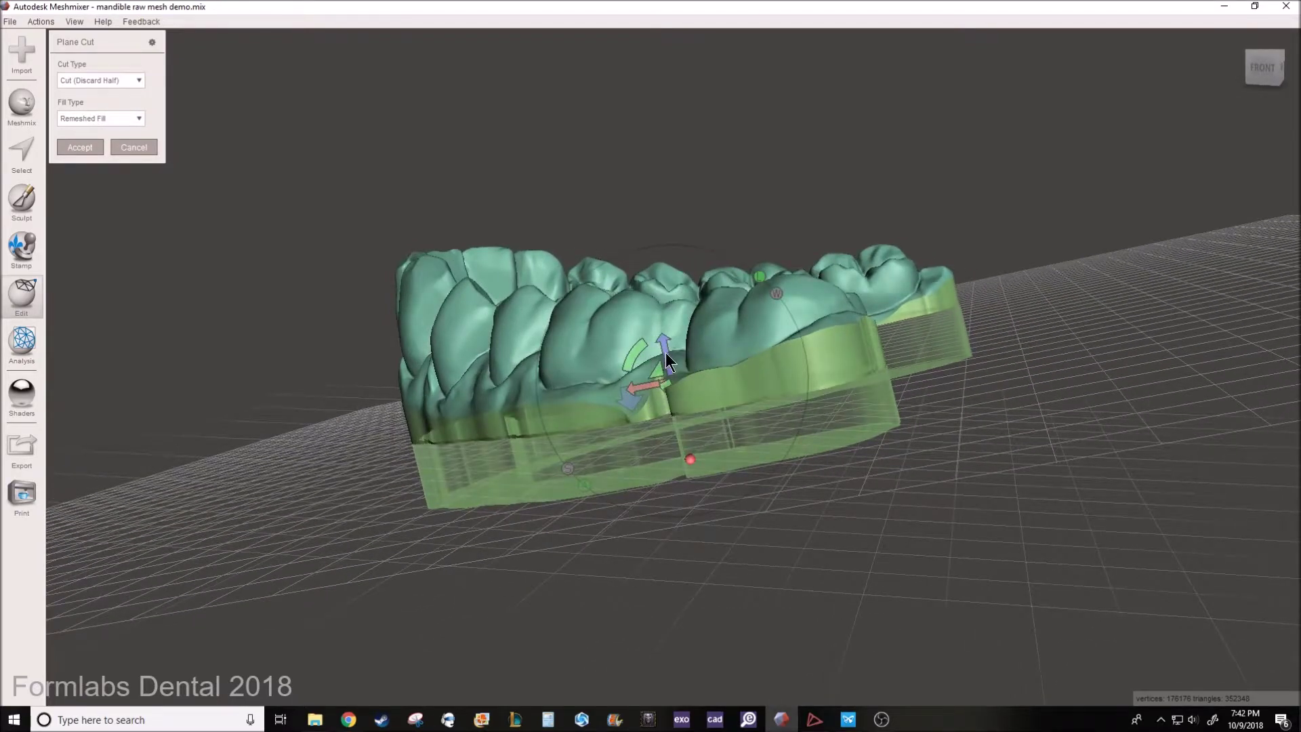
left_click_drag(667, 356, 667, 356)
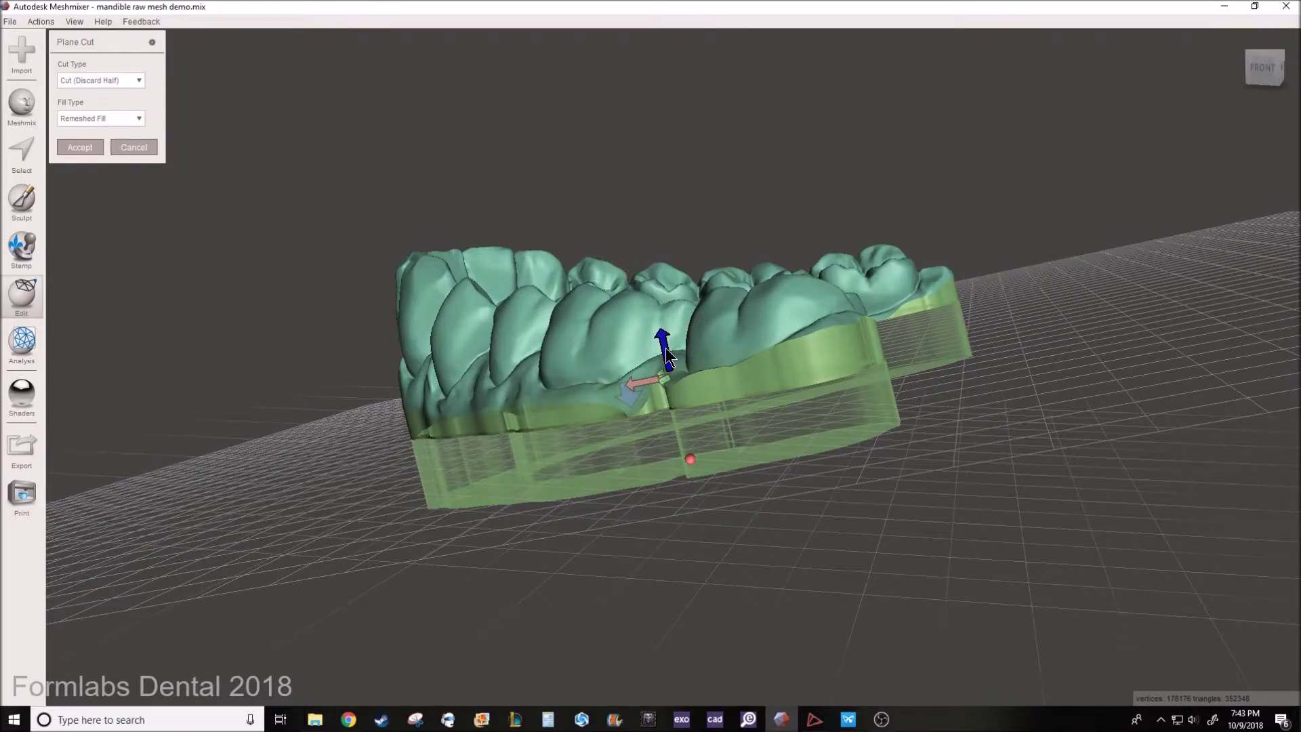
right_click_drag(822, 393, 872, 384)
mouse_move(620, 355)
left_mouse_down()
mouse_move(616, 368)
mouse_move(657, 348)
mouse_move(620, 346)
mouse_move(616, 362)
left_mouse_up()
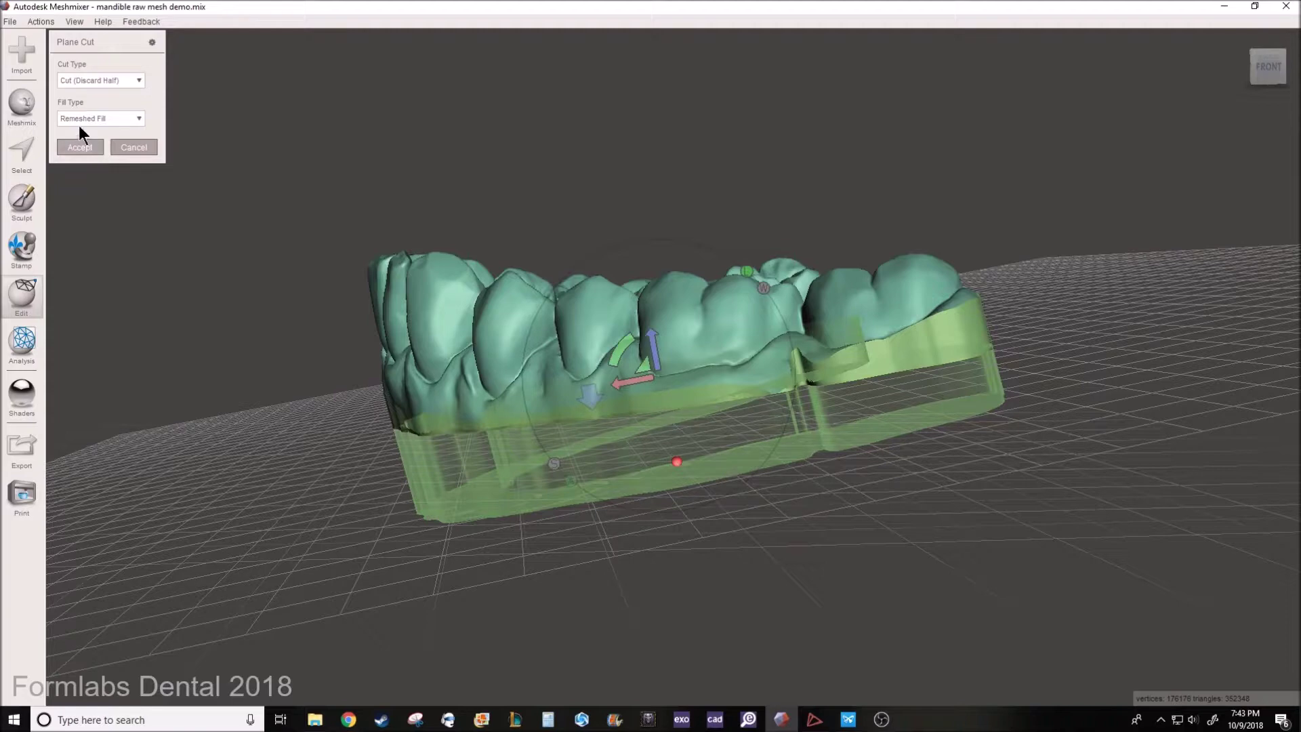
Set the cut's Fill Type to Minimal Fill and accept, leaving a thin flat base
left_click(103, 120)
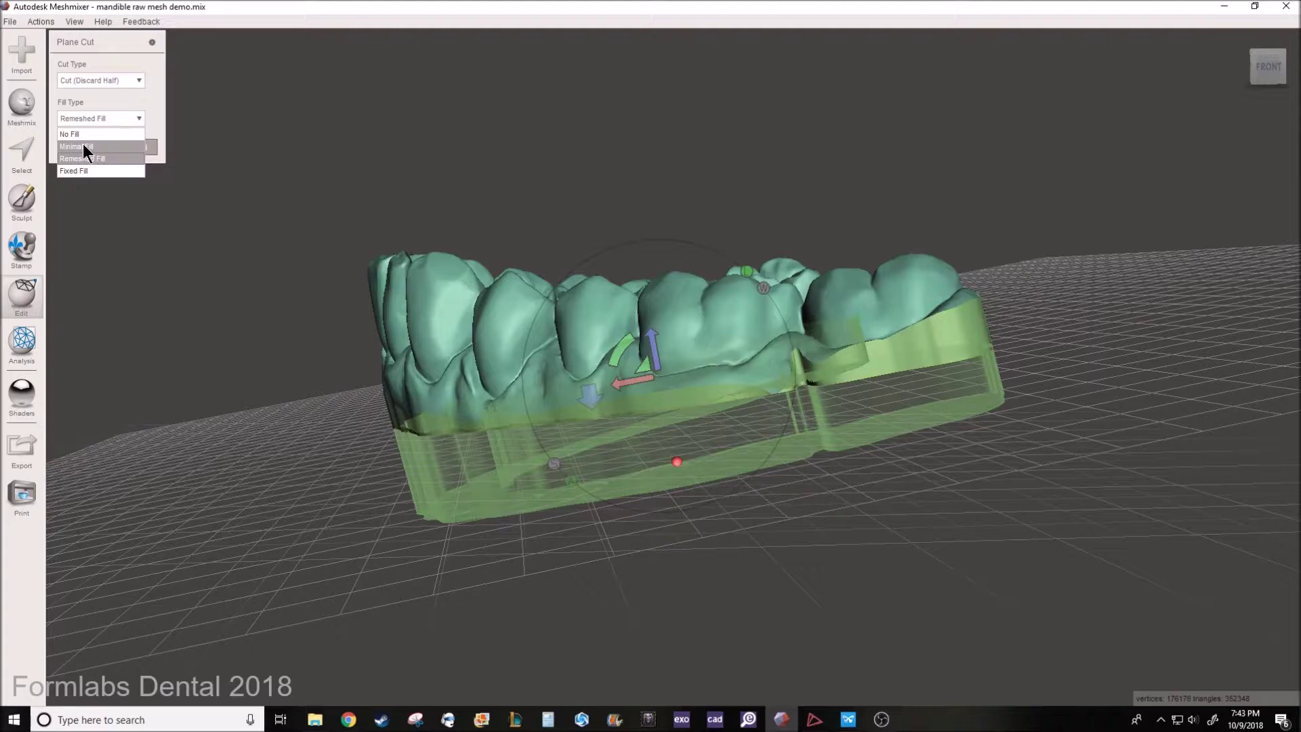
left_click(83, 147)
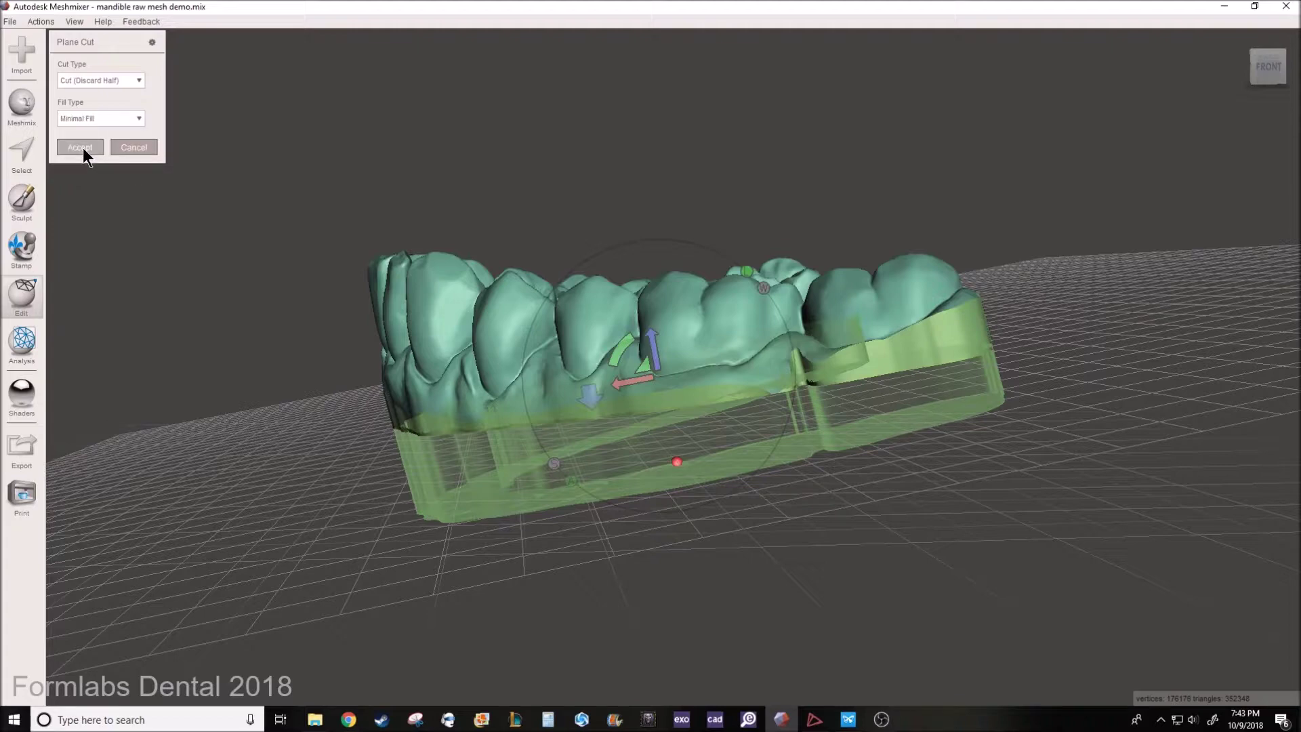
left_click(84, 149)
right_click_drag(775, 418, 187, 449)
Make a second Plane Cut angled along a drawn line across the back of the base, with Remeshed Fill
scroll(674, 384, "up", 3)
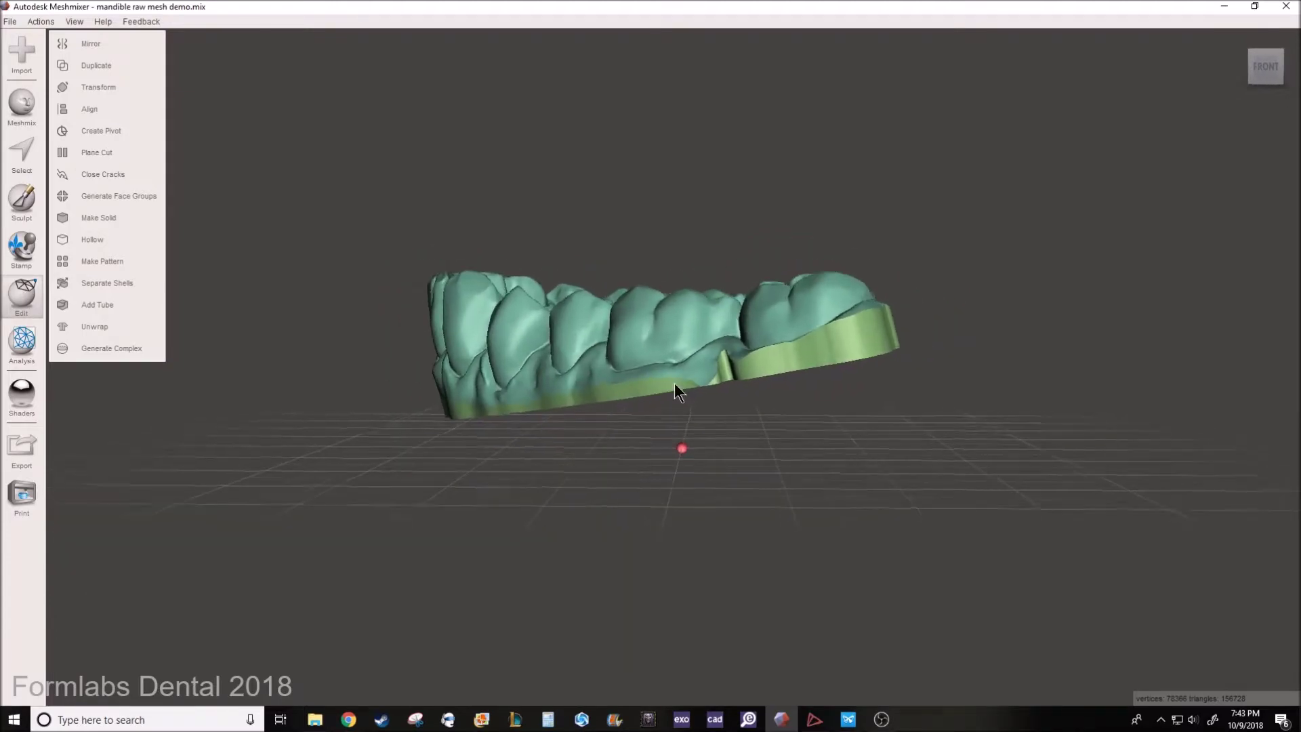
right_click_drag(636, 395, 847, 339)
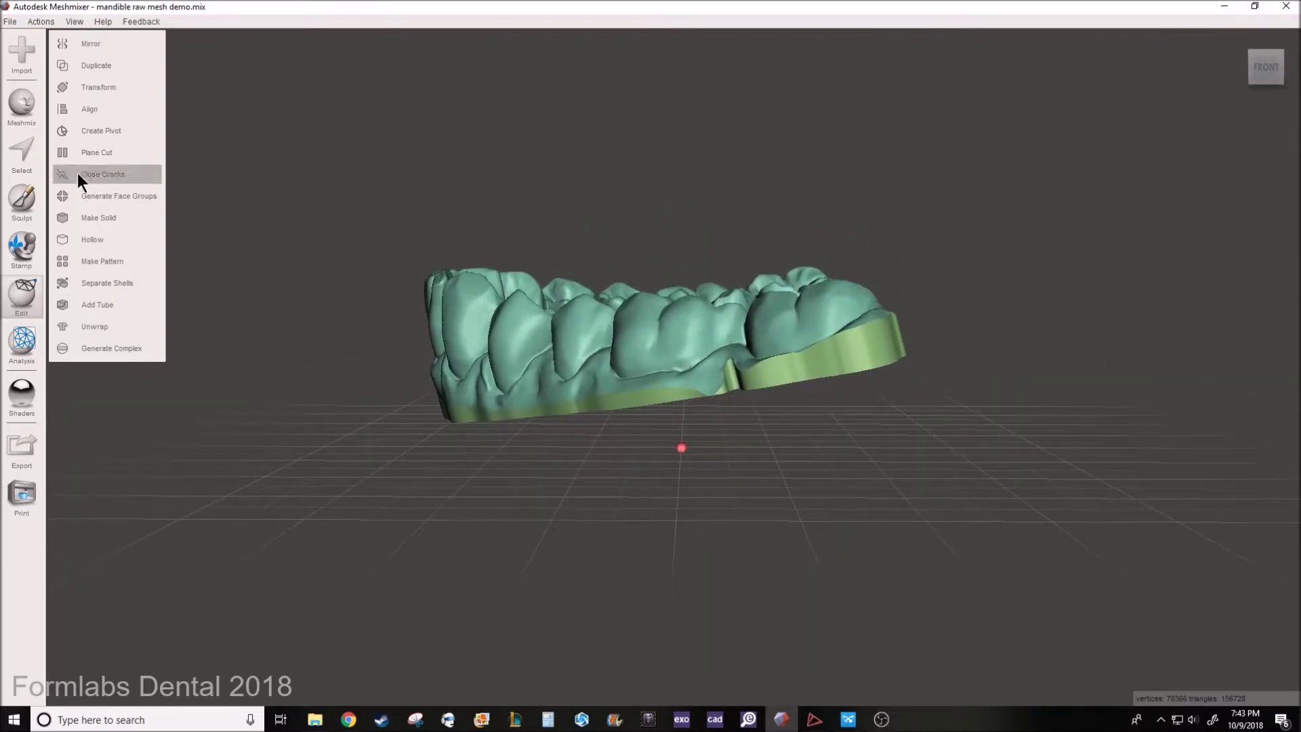
left_click(95, 153)
right_click_drag(705, 295, 700, 290)
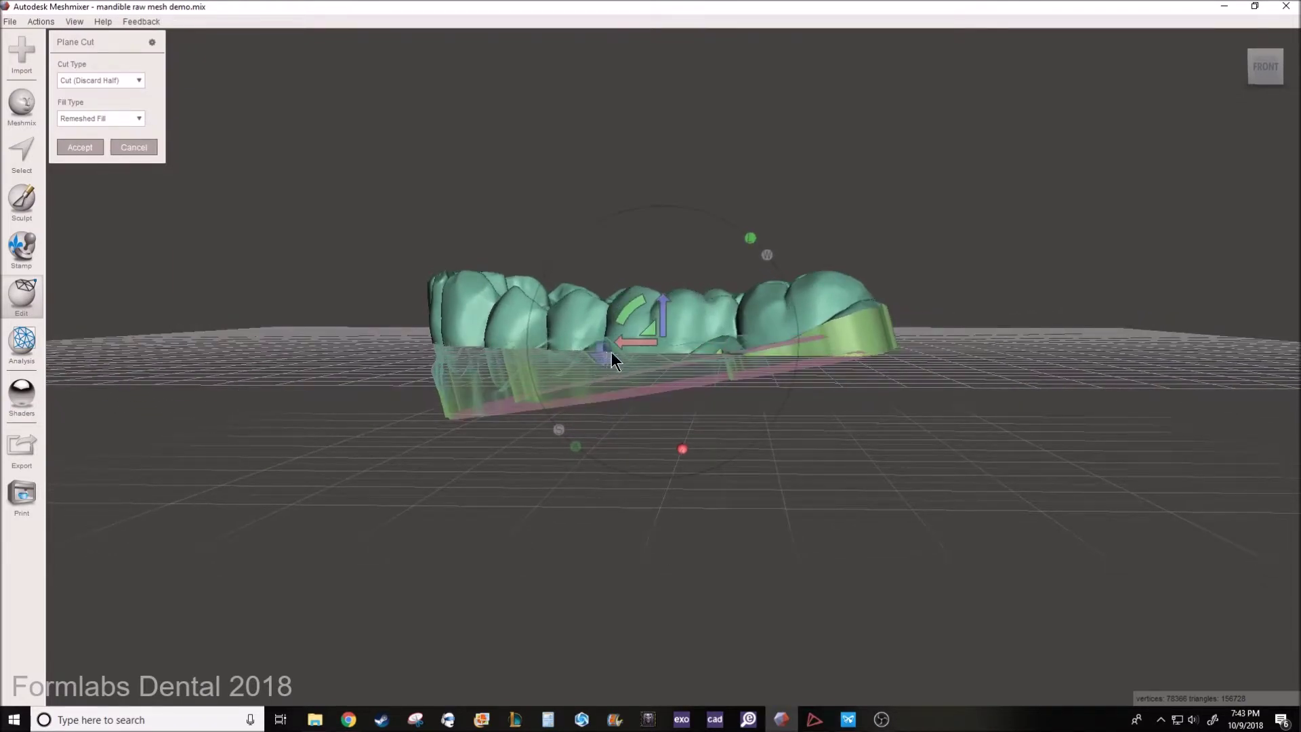
mouse_move(913, 252)
left_mouse_down()
mouse_move(818, 397)
mouse_move(743, 477)
left_mouse_up()
right_click_drag(743, 478, 1045, 328)
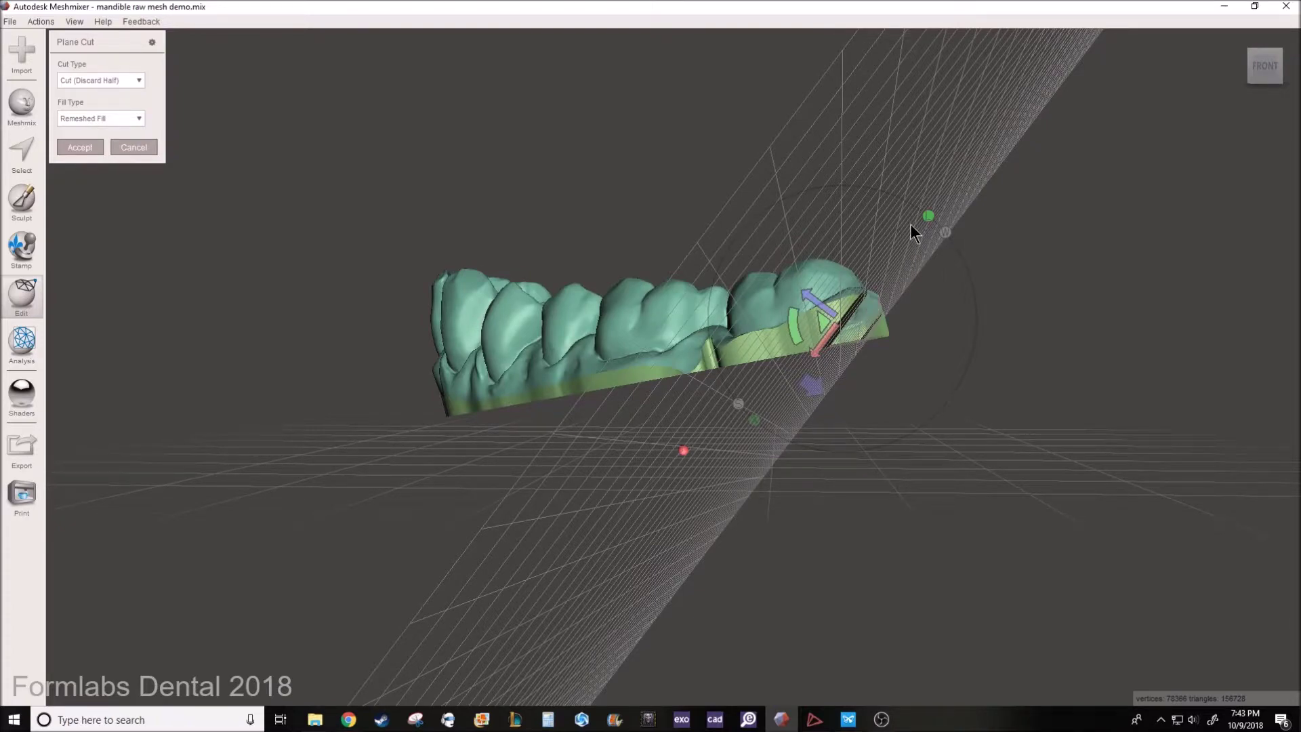
mouse_move(874, 314)
left_mouse_down()
mouse_move(791, 490)
mouse_move(755, 536)
mouse_move(748, 520)
left_mouse_up()
left_click_drag(873, 288, 727, 435)
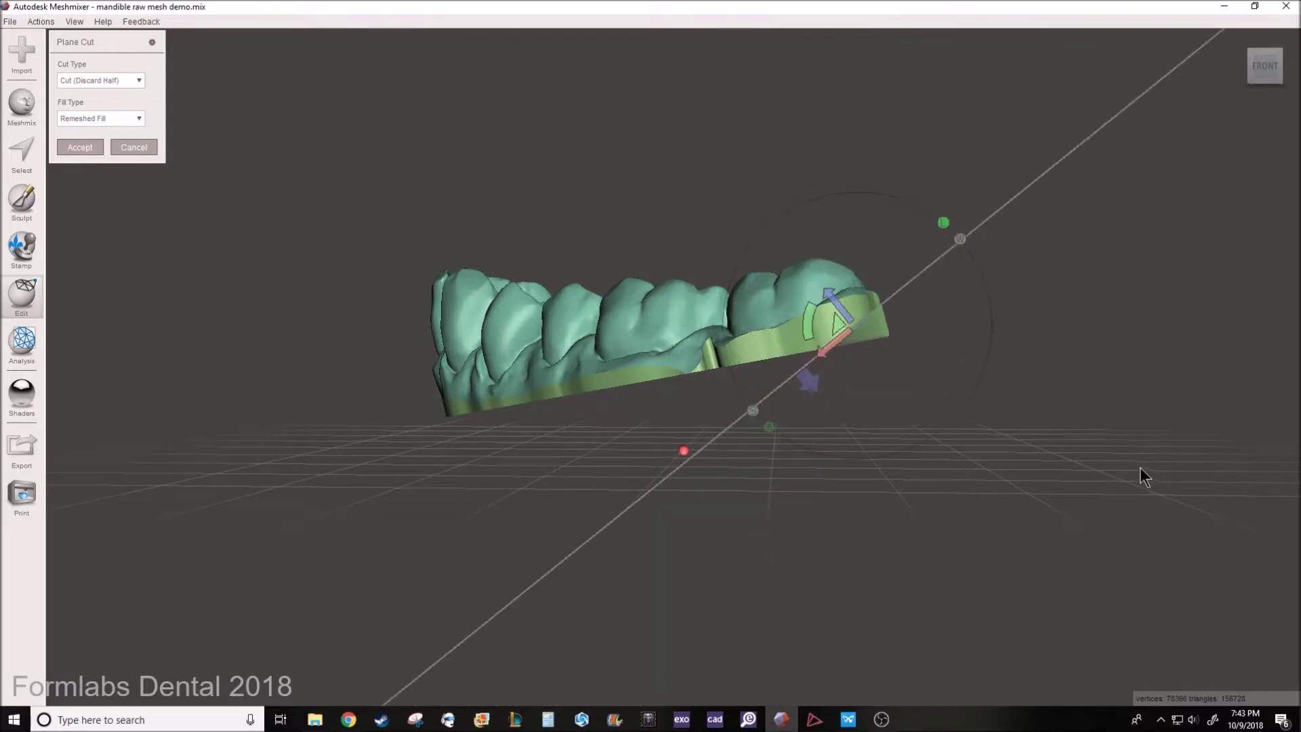
right_click_drag(1139, 425, 1172, 378)
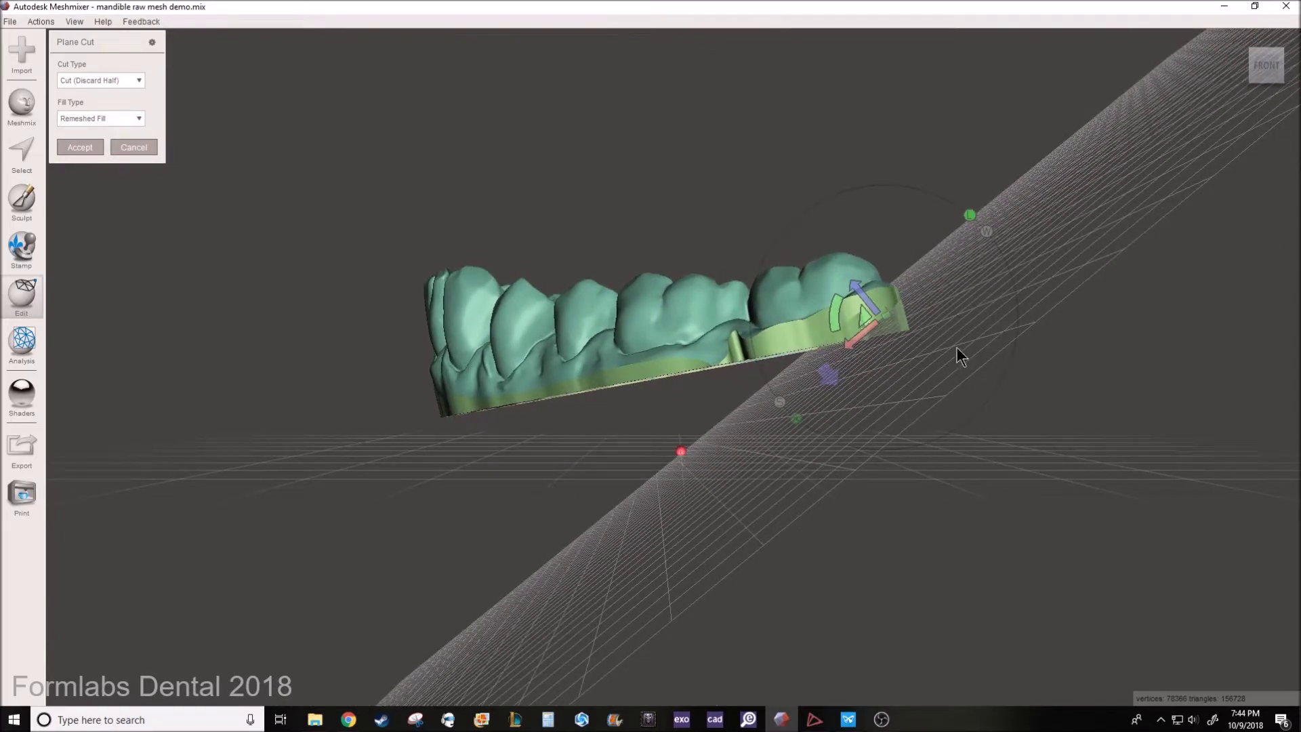
left_click(80, 147)
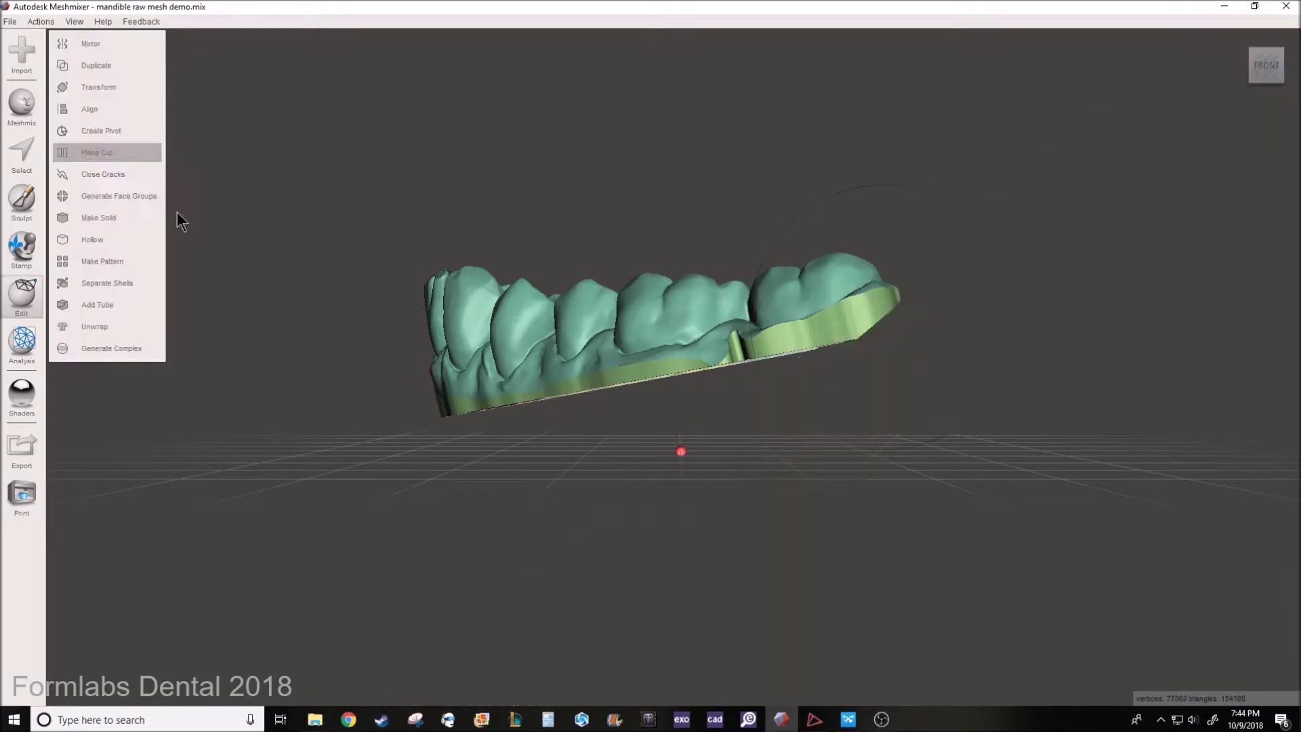
Export the trimmed jaw in STL Binary Format as 'Demo model' in Downloads
right_click_drag(700, 381, 665, 403)
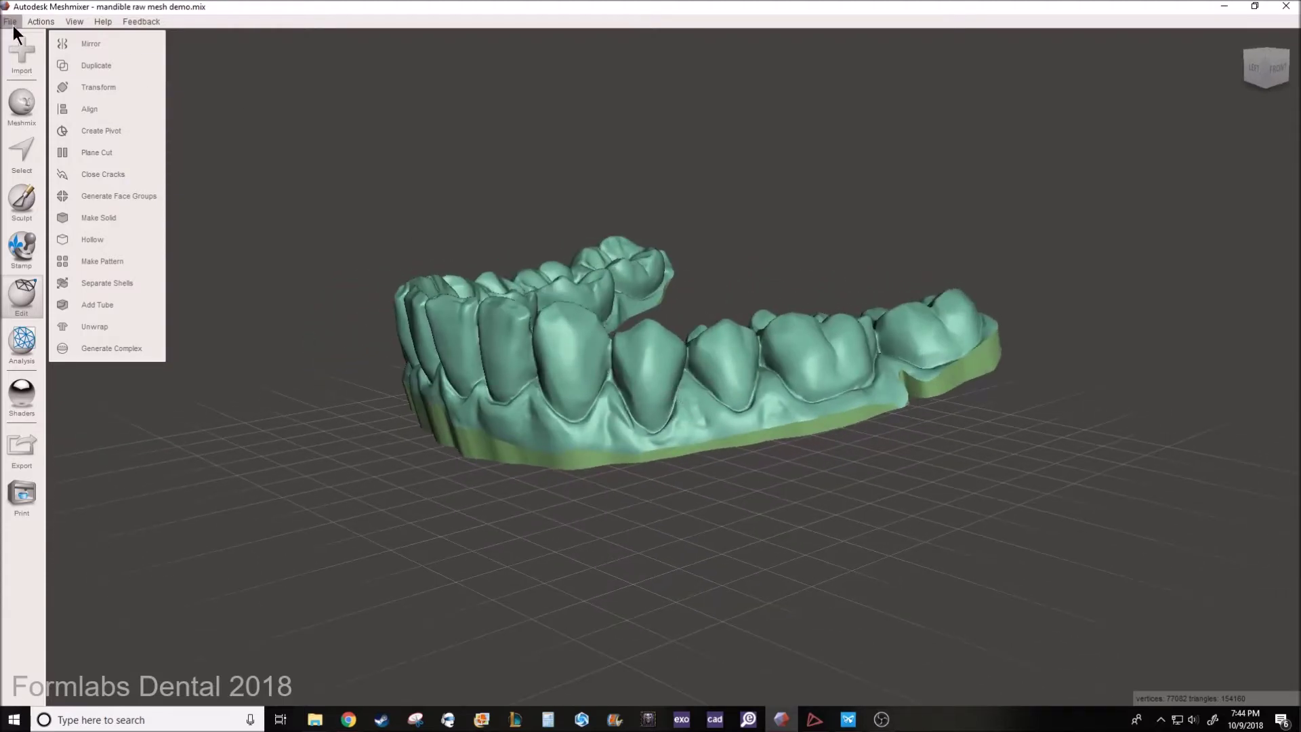
left_click(21, 452)
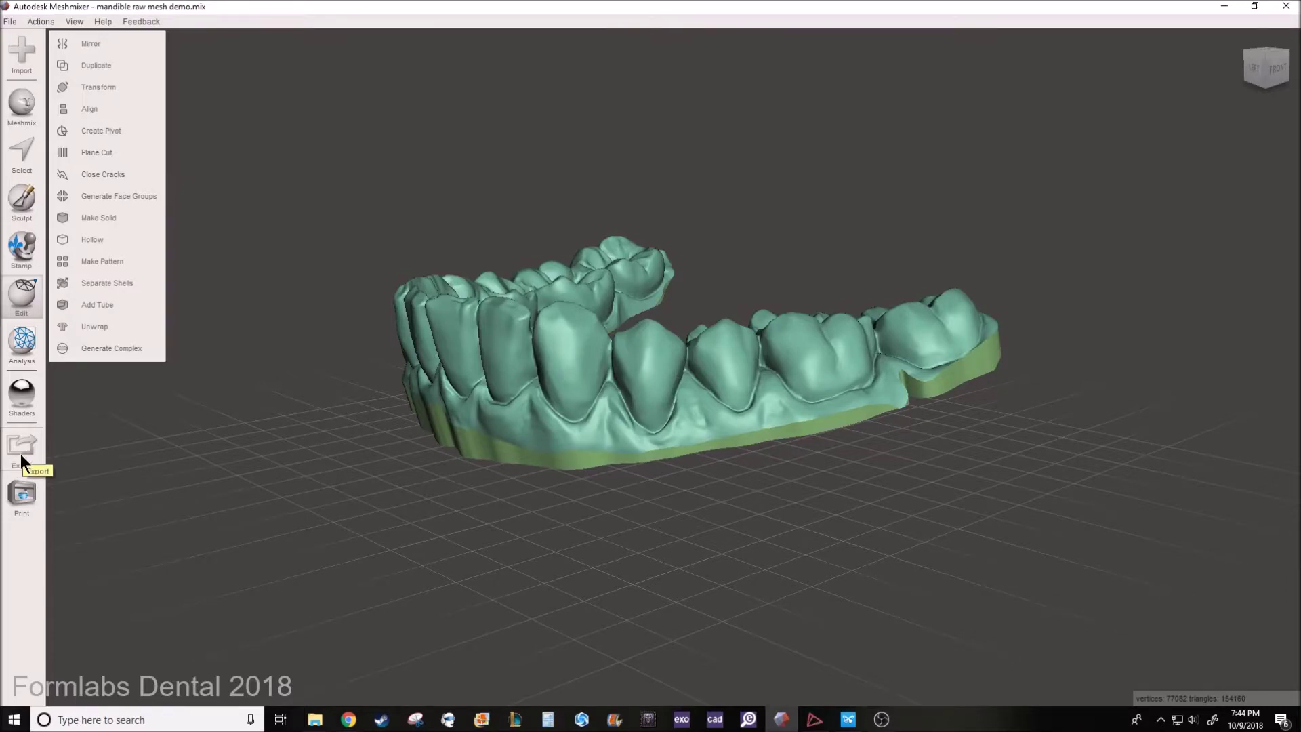
left_click(128, 328)
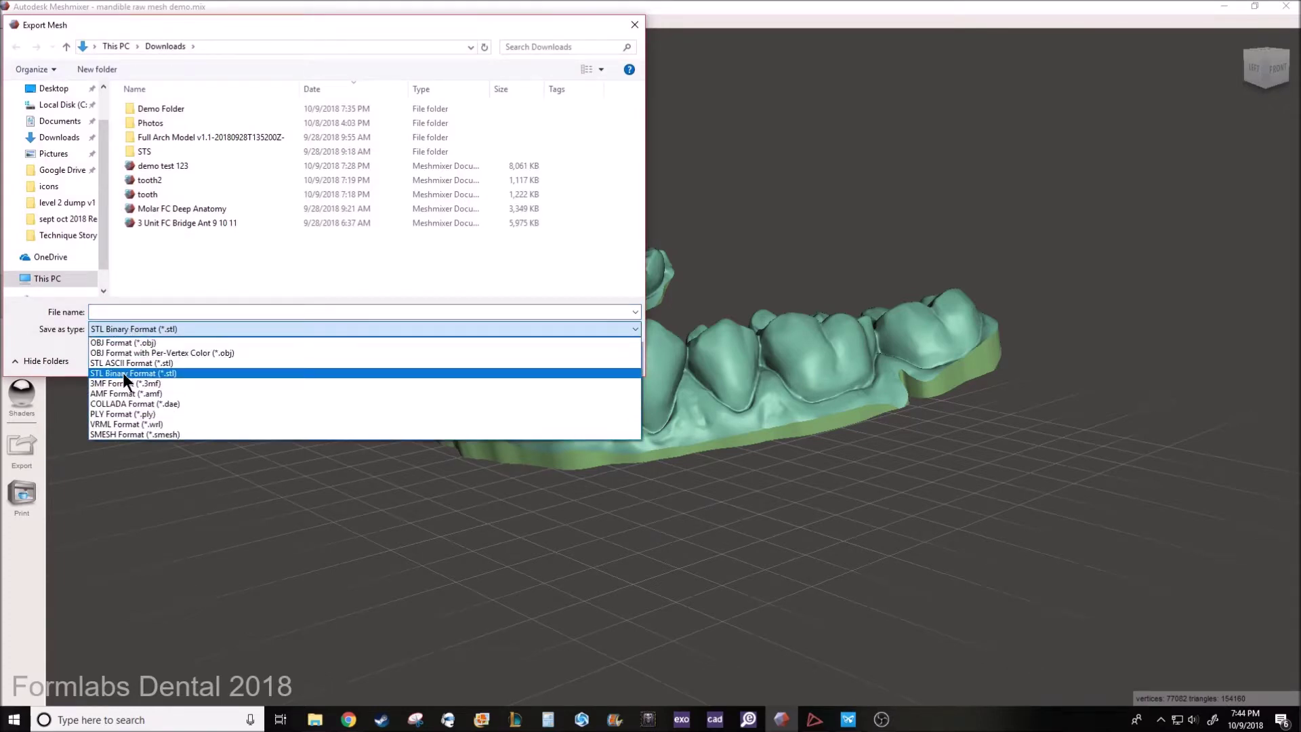
left_click(124, 373)
left_click(134, 314)
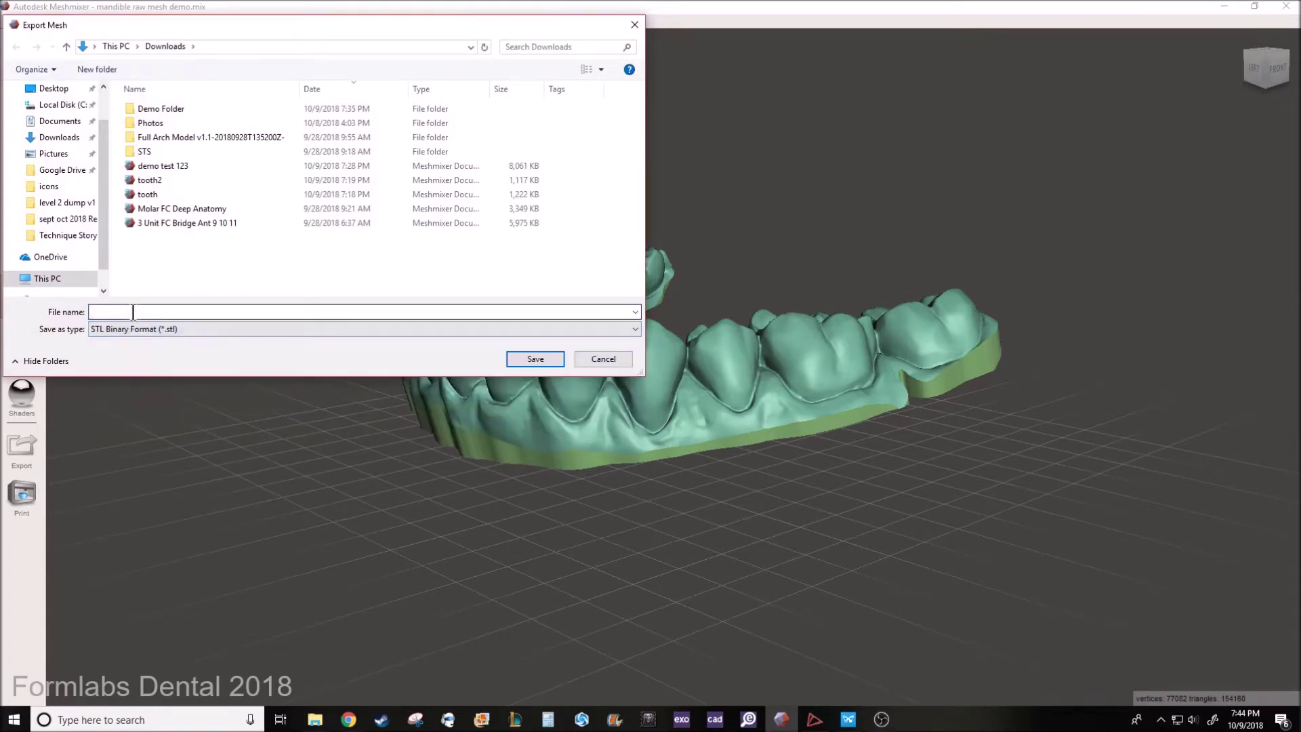
left_click(172, 330)
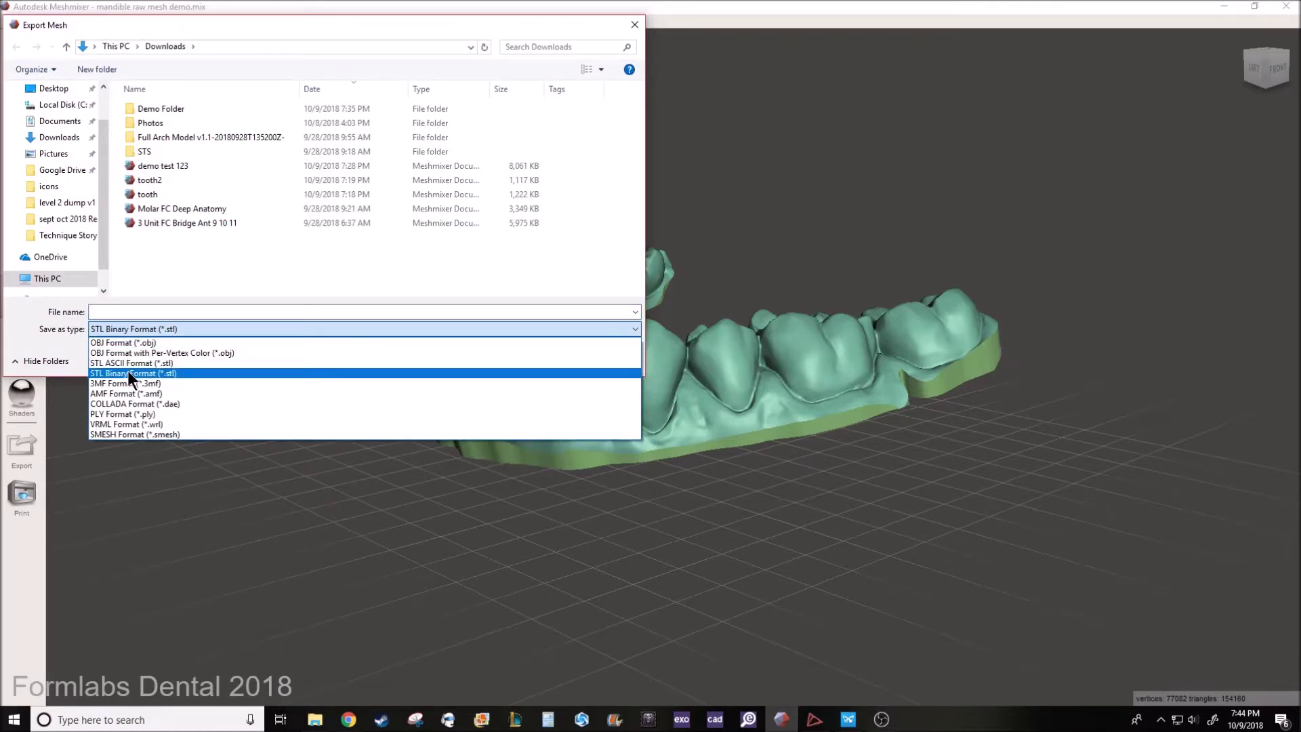
left_click(128, 373)
left_click(140, 308)
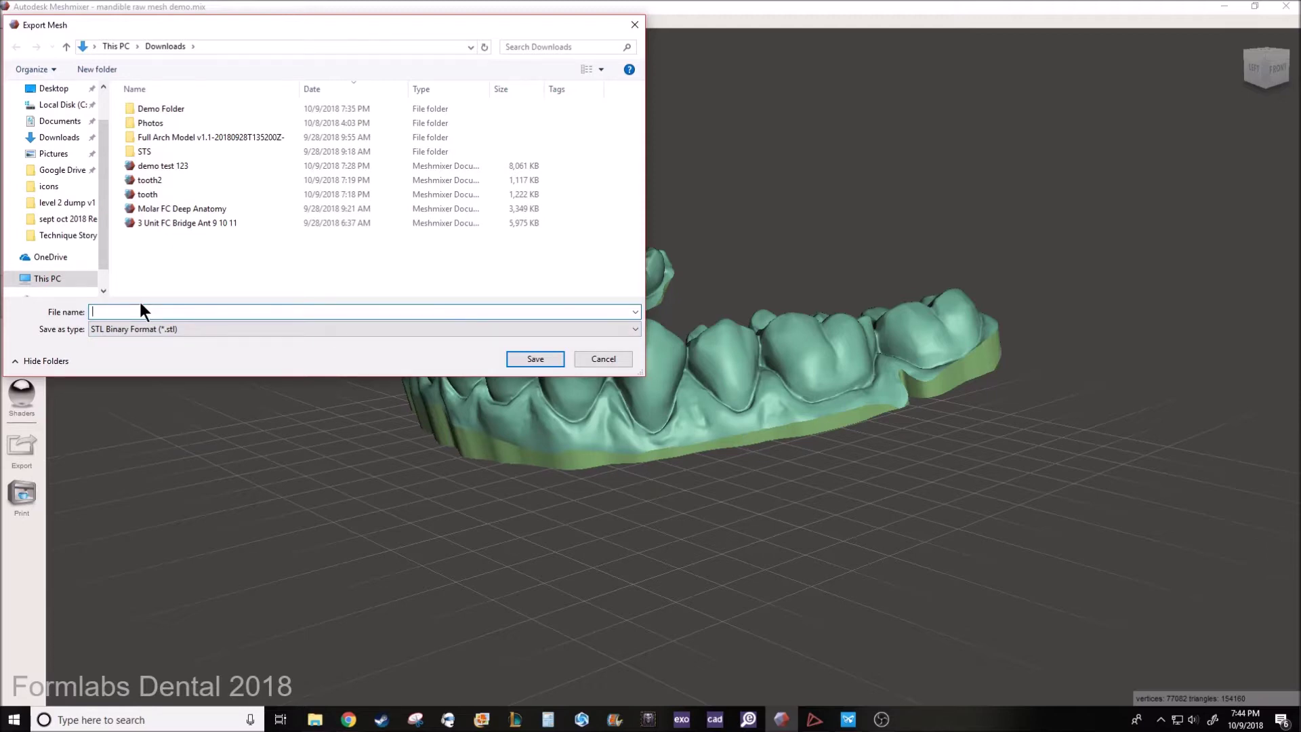
type("De")
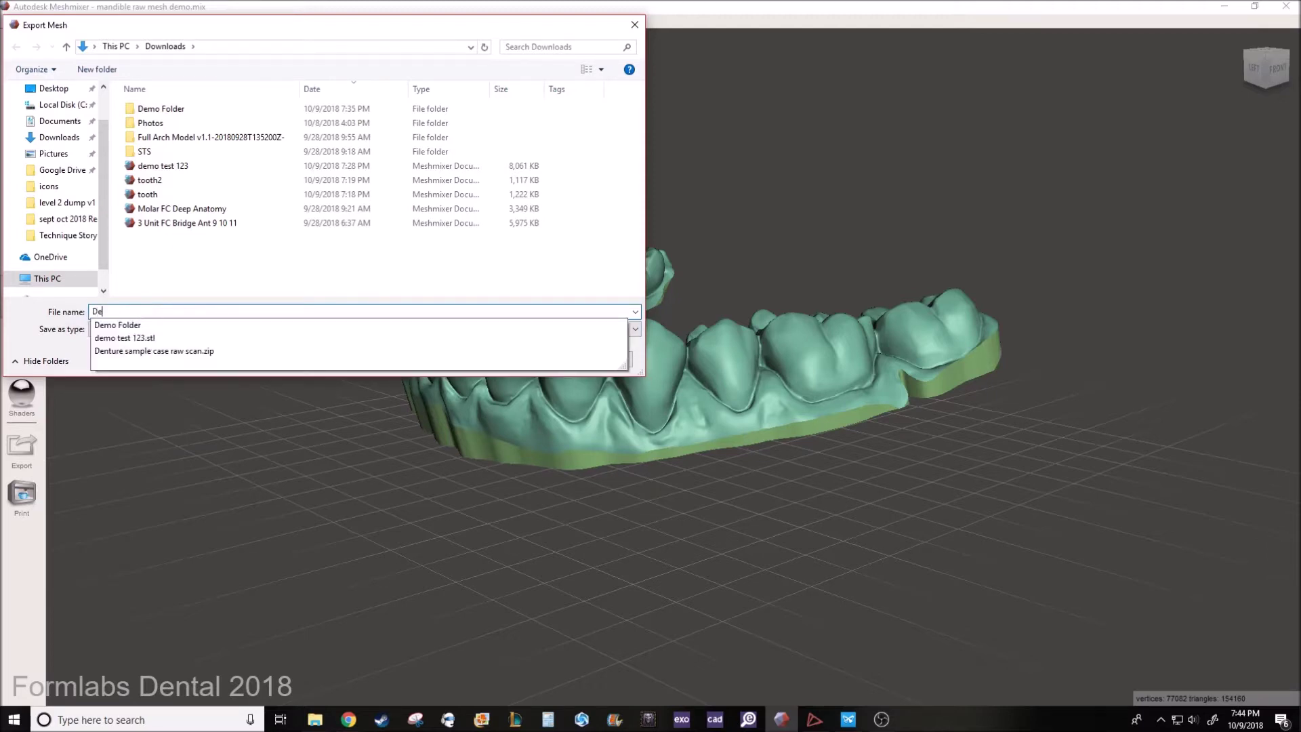
type("mo model")
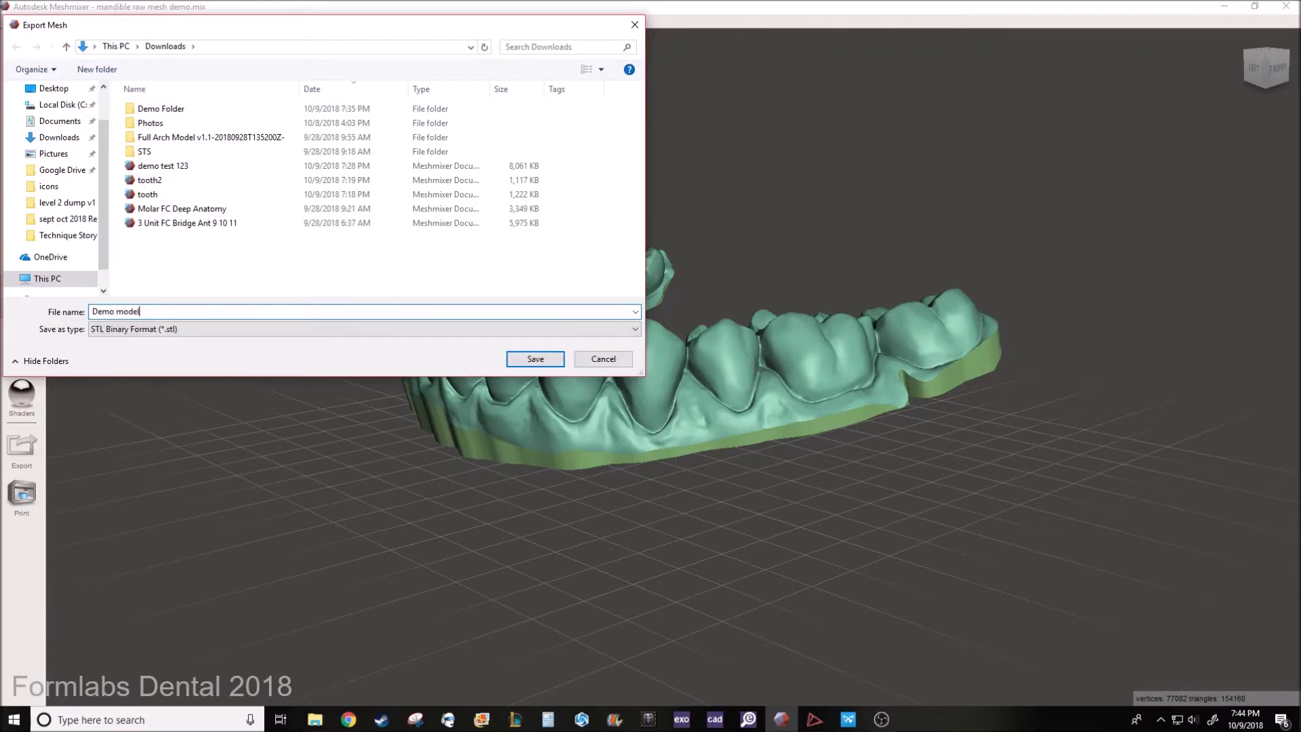
left_click(546, 356)
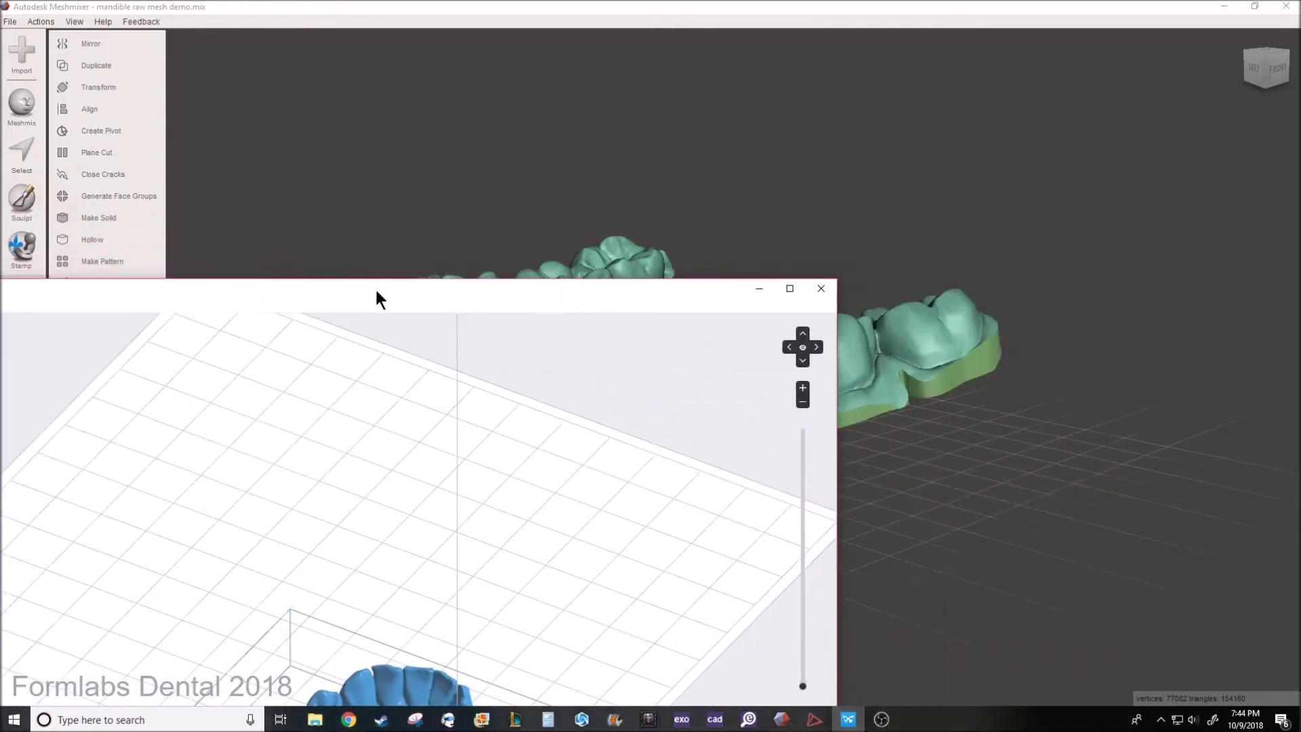
Bring PreForm to the front and maximize it, then bring up the Demo Folder window over it
left_click_drag(377, 299, 350, 306)
left_click(12, 305)
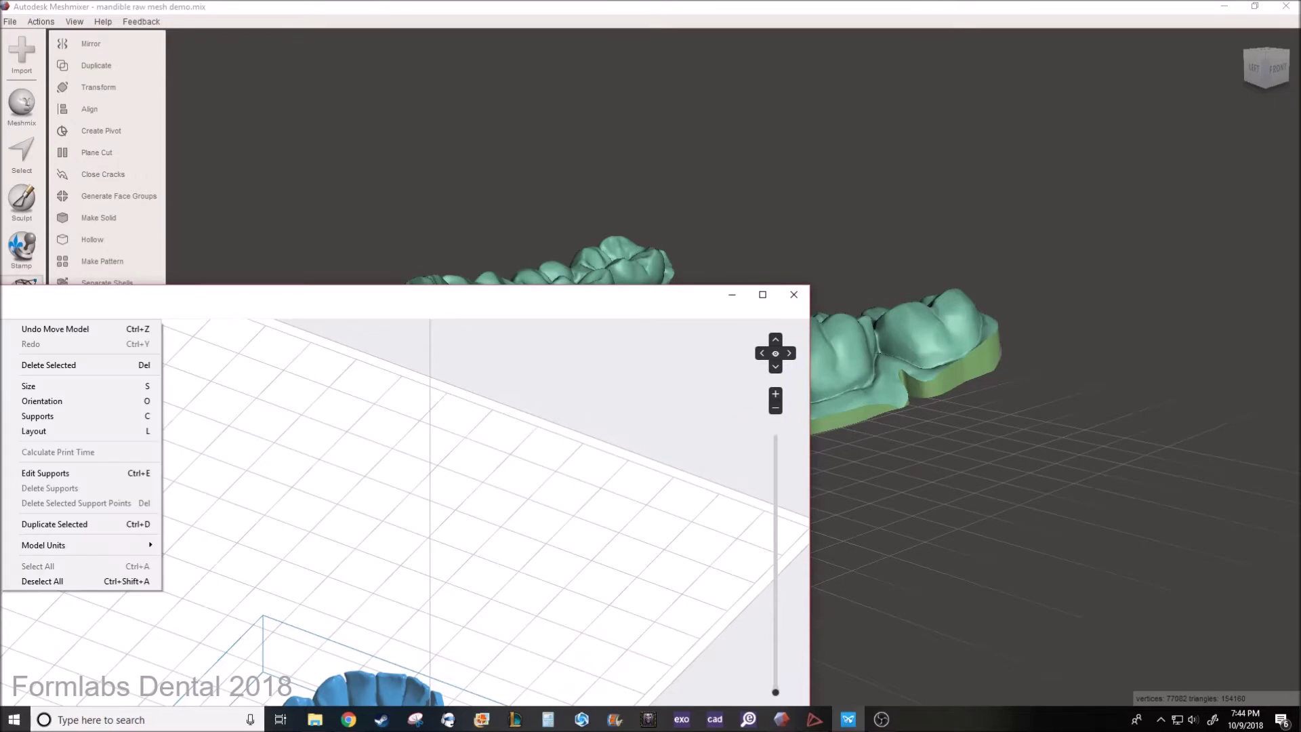
key("Escape")
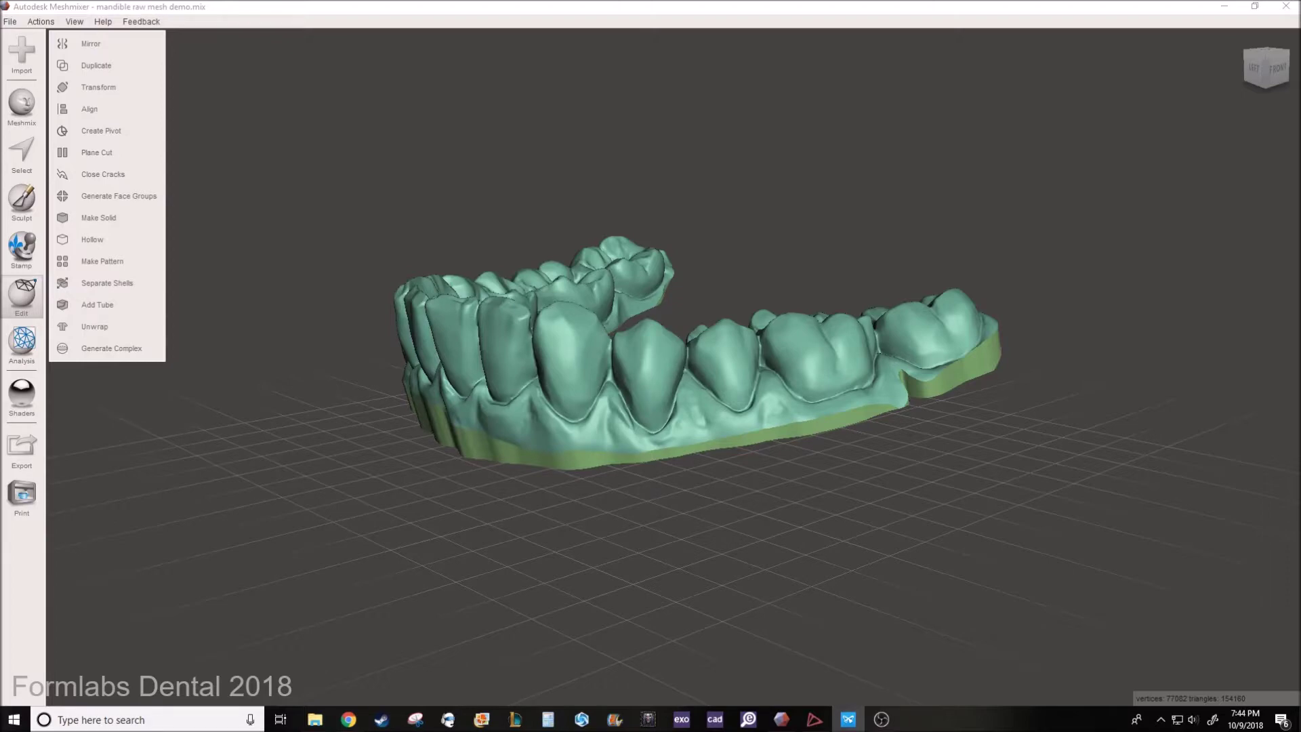
key("alt+Tab")
left_click_drag(372, 479, 628, 7)
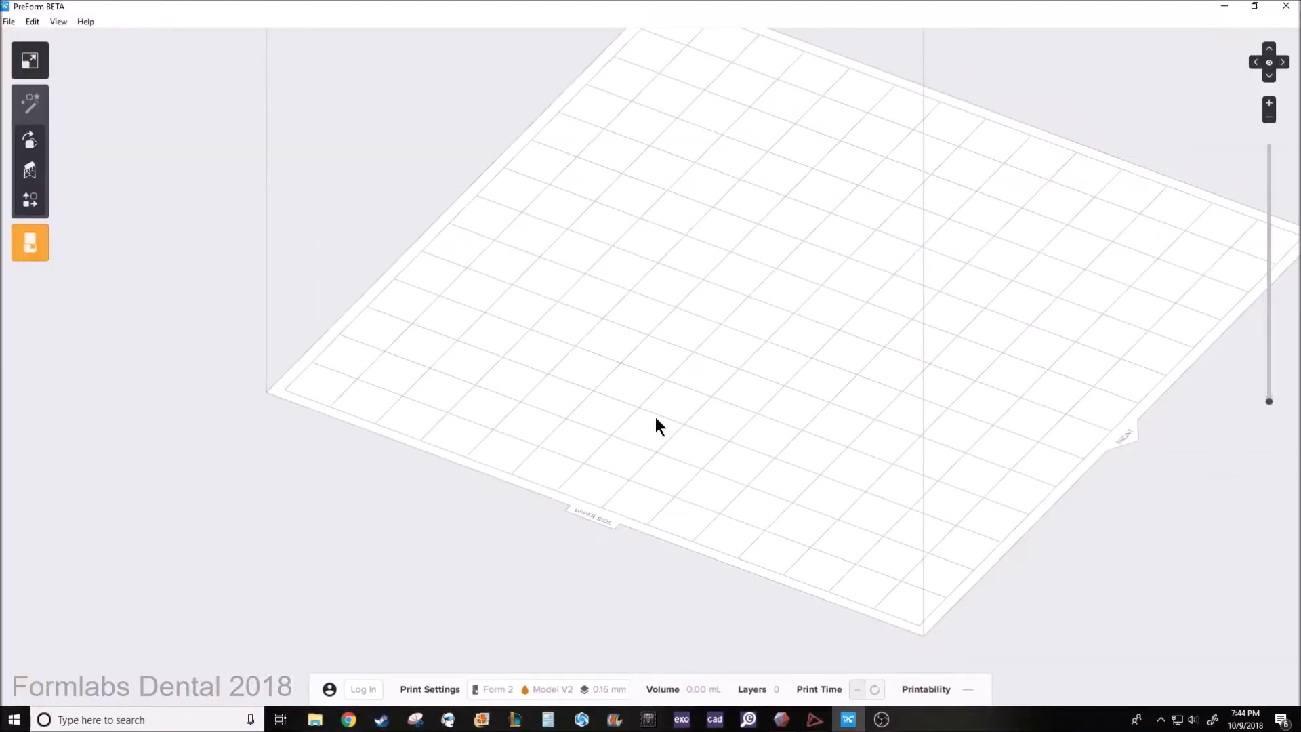
mouse_move(315, 720)
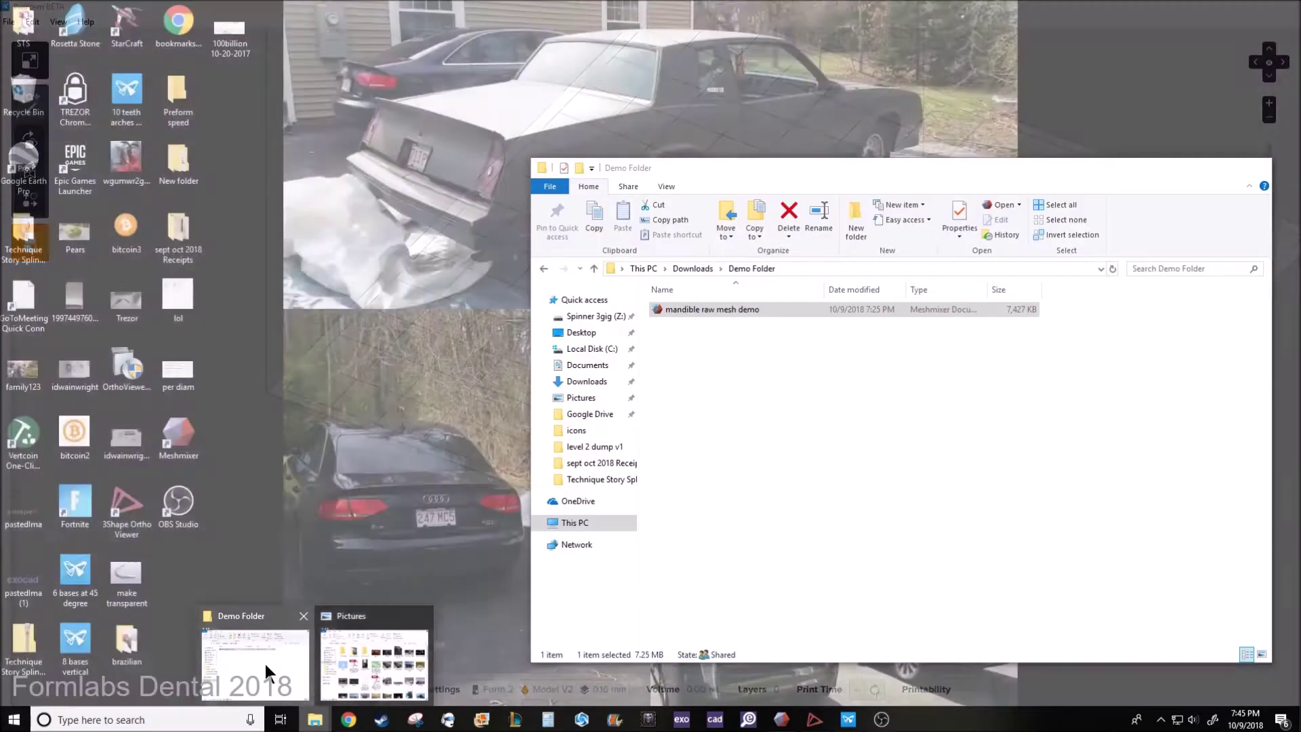
left_click(266, 664)
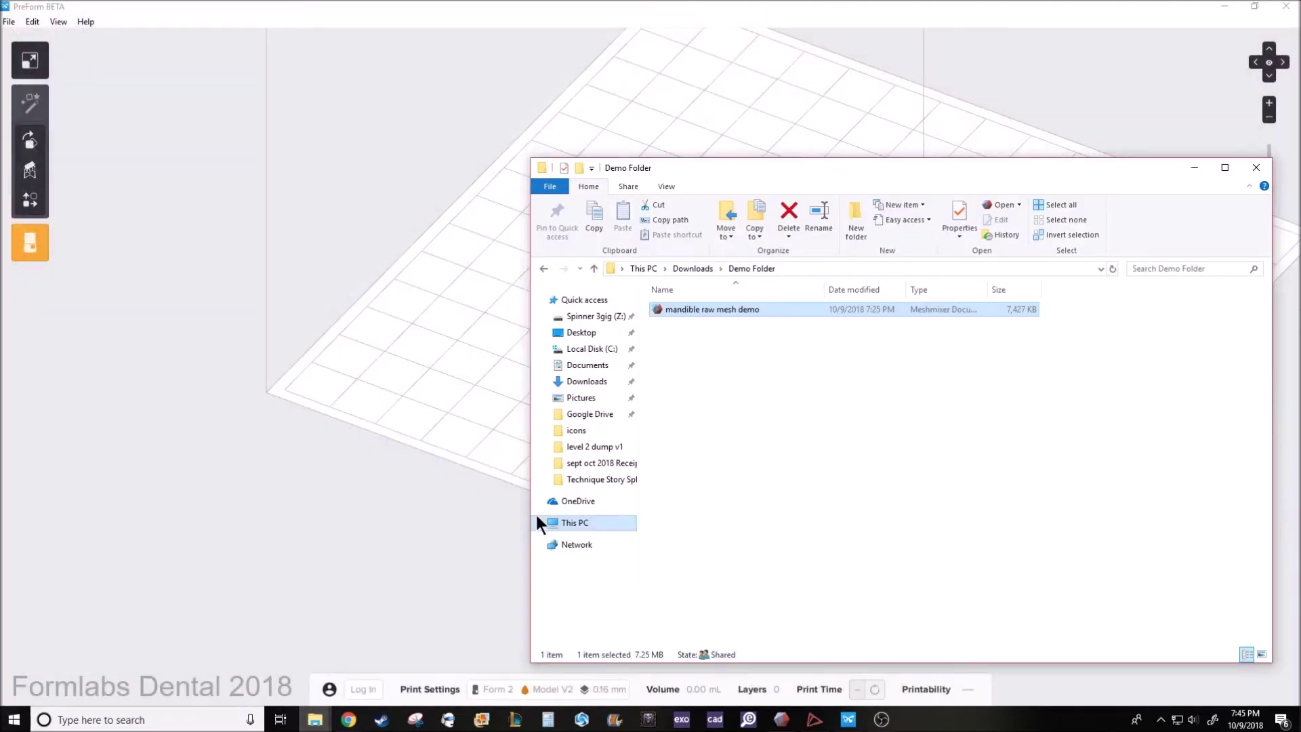
Drop the Demo model STL from Downloads onto PreForm's build platform and inspect it
left_click(703, 268)
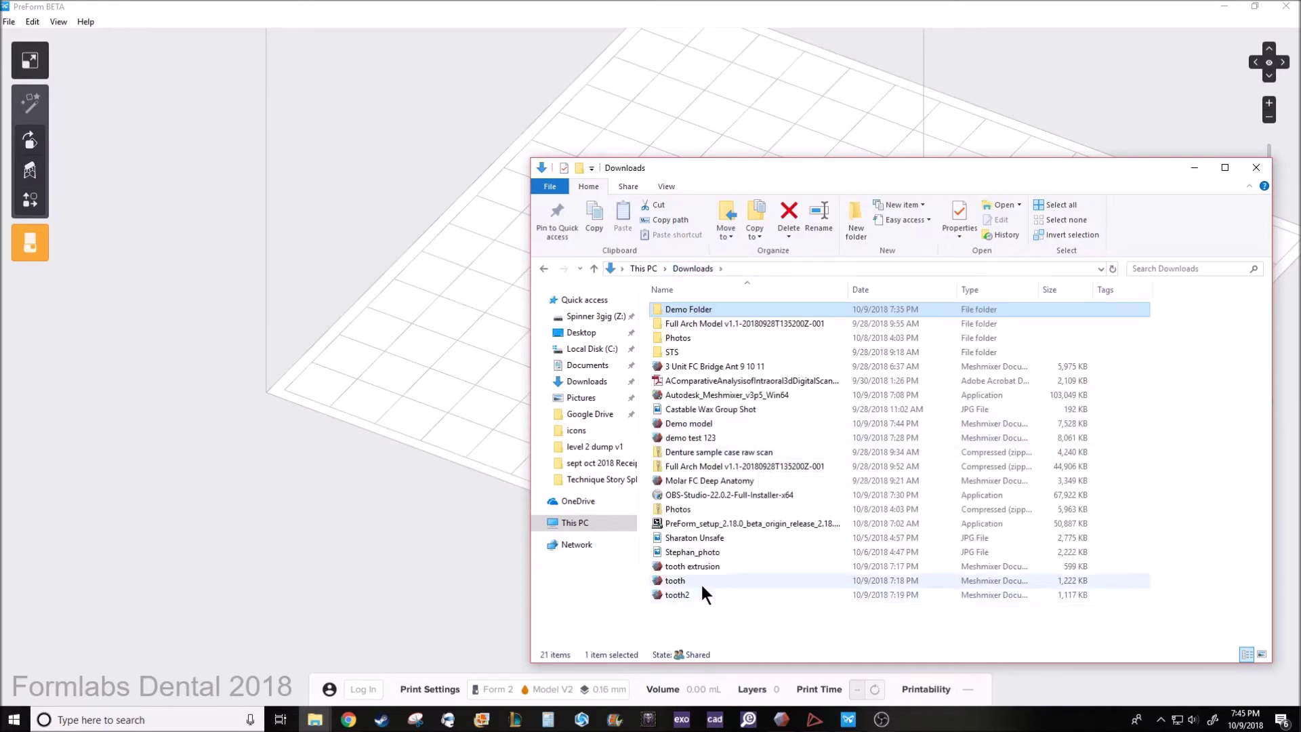
left_click(710, 423)
left_click_drag(698, 425, 440, 366)
right_click_drag(332, 510, 964, 227)
scroll(966, 233, "up", 6)
right_click_drag(882, 370, 482, 183)
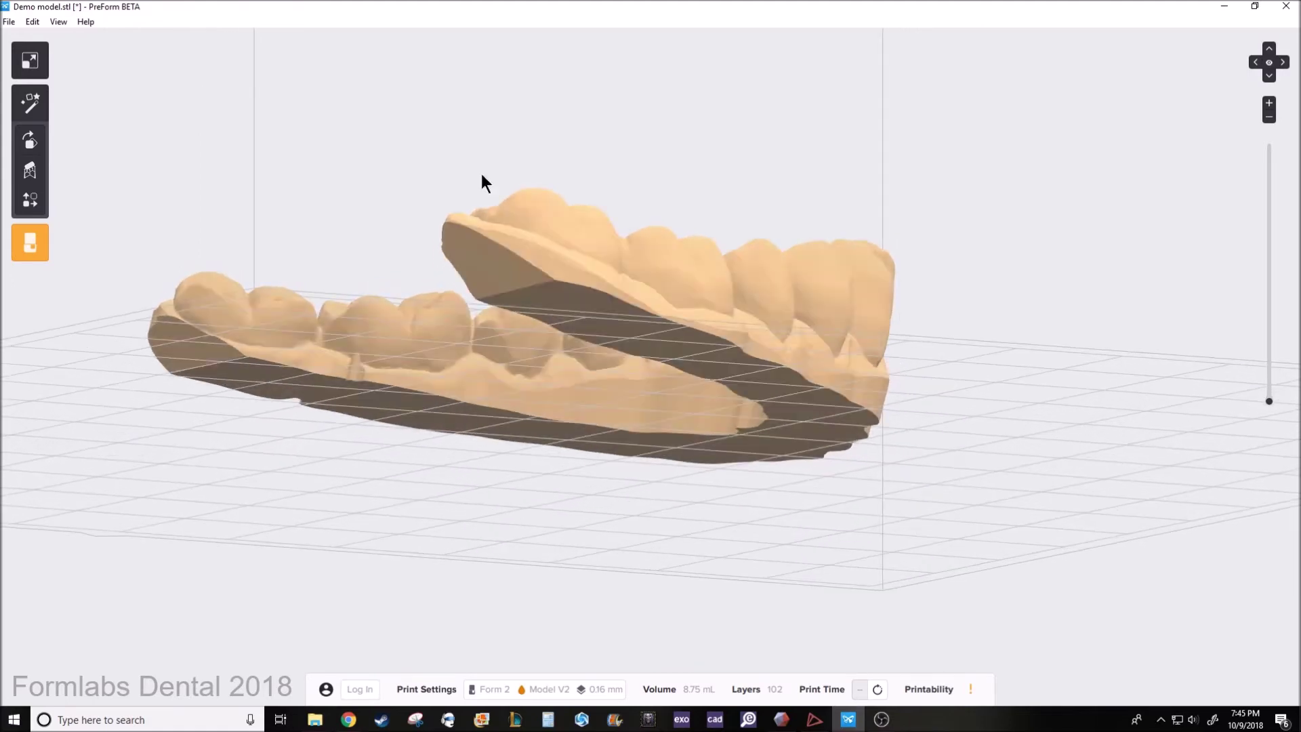
Orient the dental model flat on its cut base with Select a Face
left_click(33, 140)
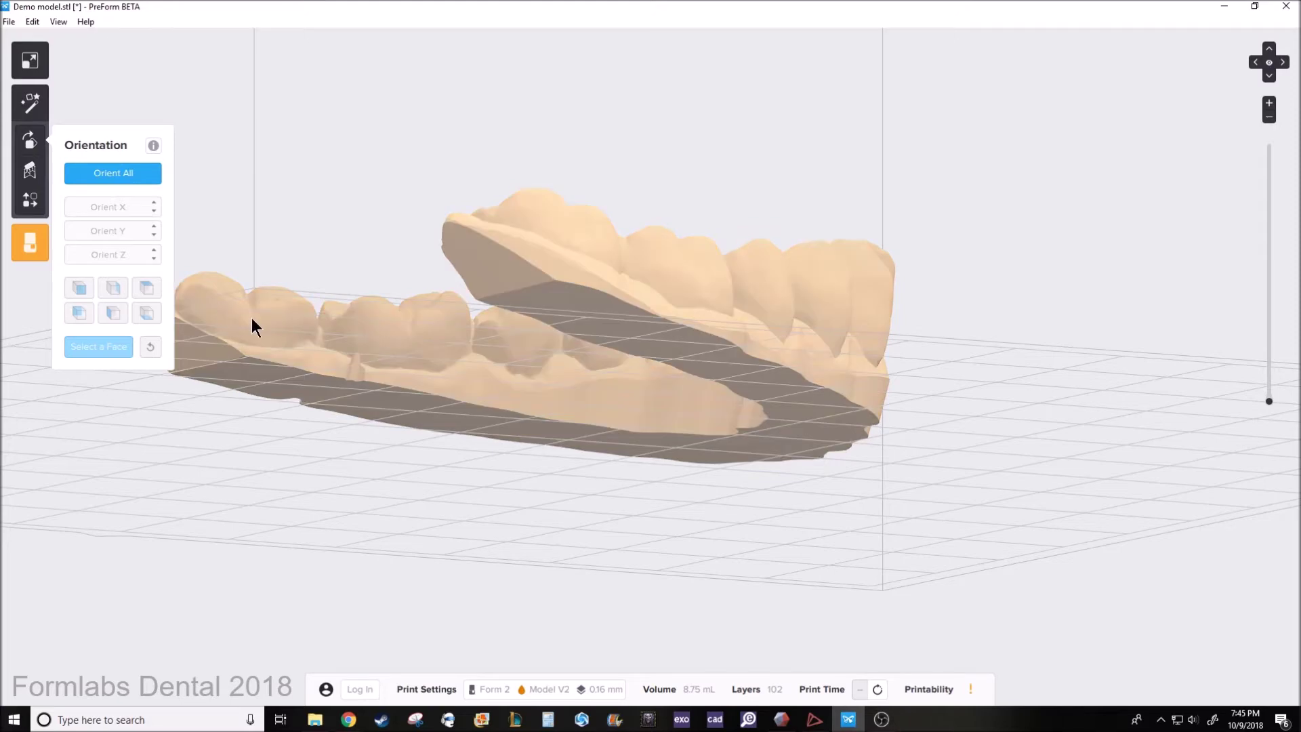
left_click(251, 318)
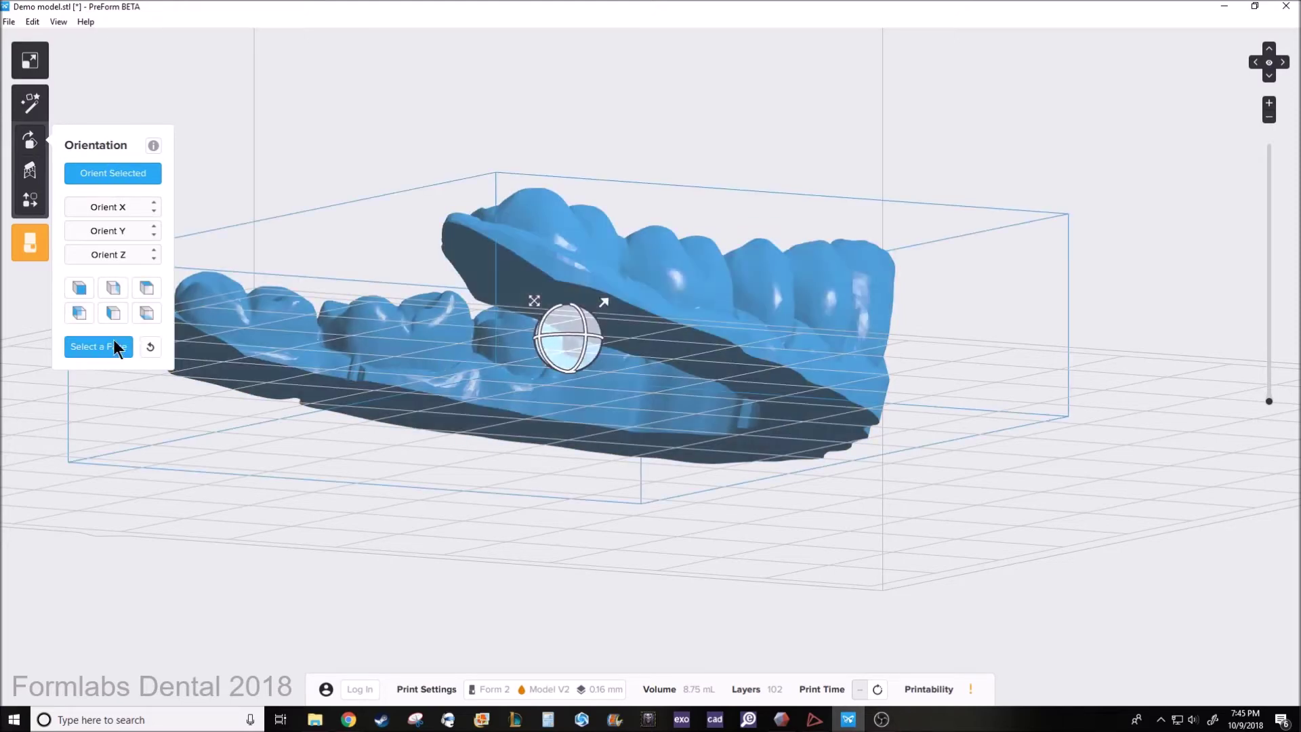
left_click(85, 346)
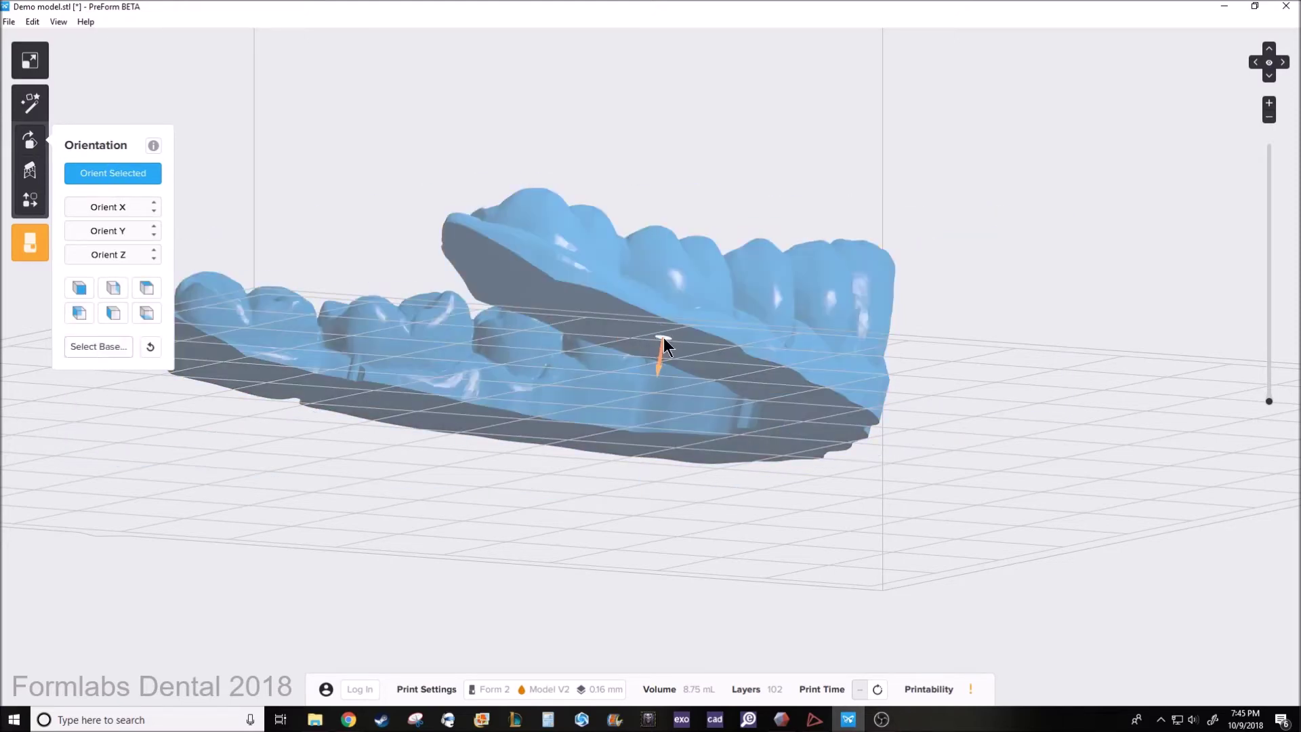
left_click(664, 339)
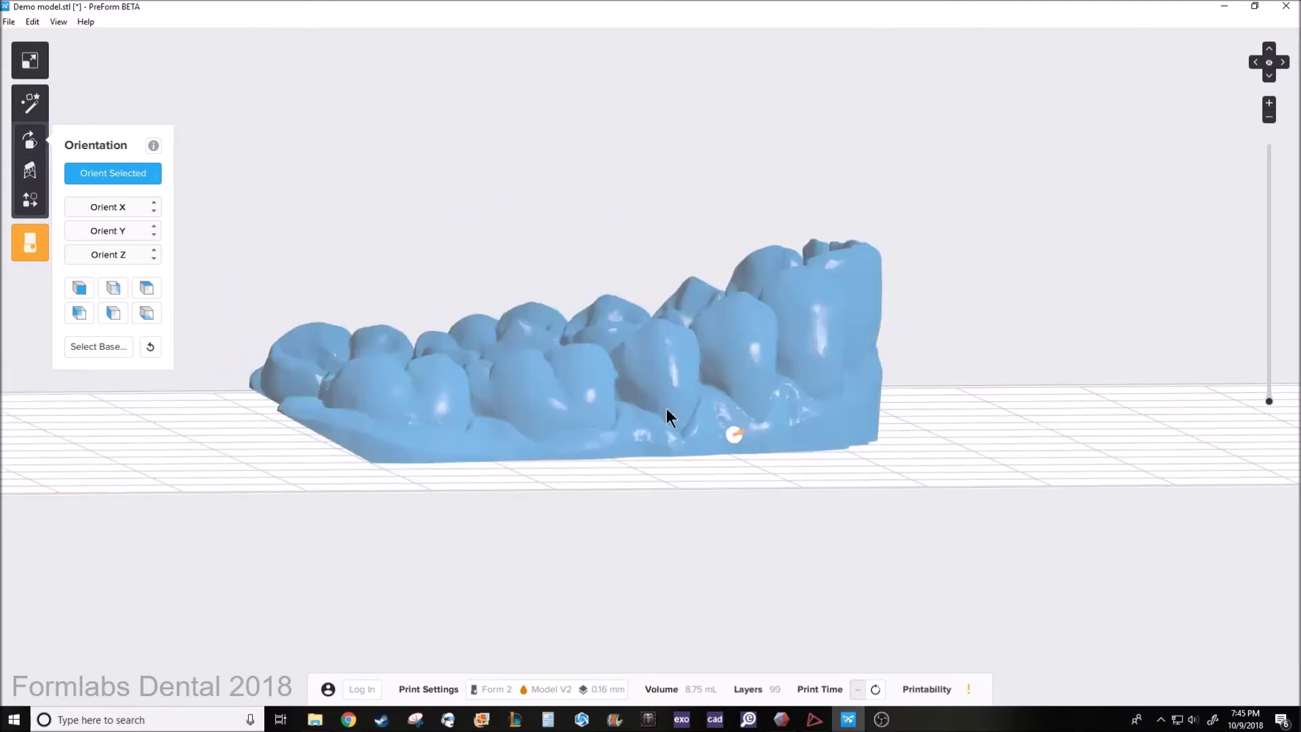
left_click(769, 275)
Rotate the model about 180° and move it to the platform's upper-right corner
right_click_drag(769, 275, 787, 459)
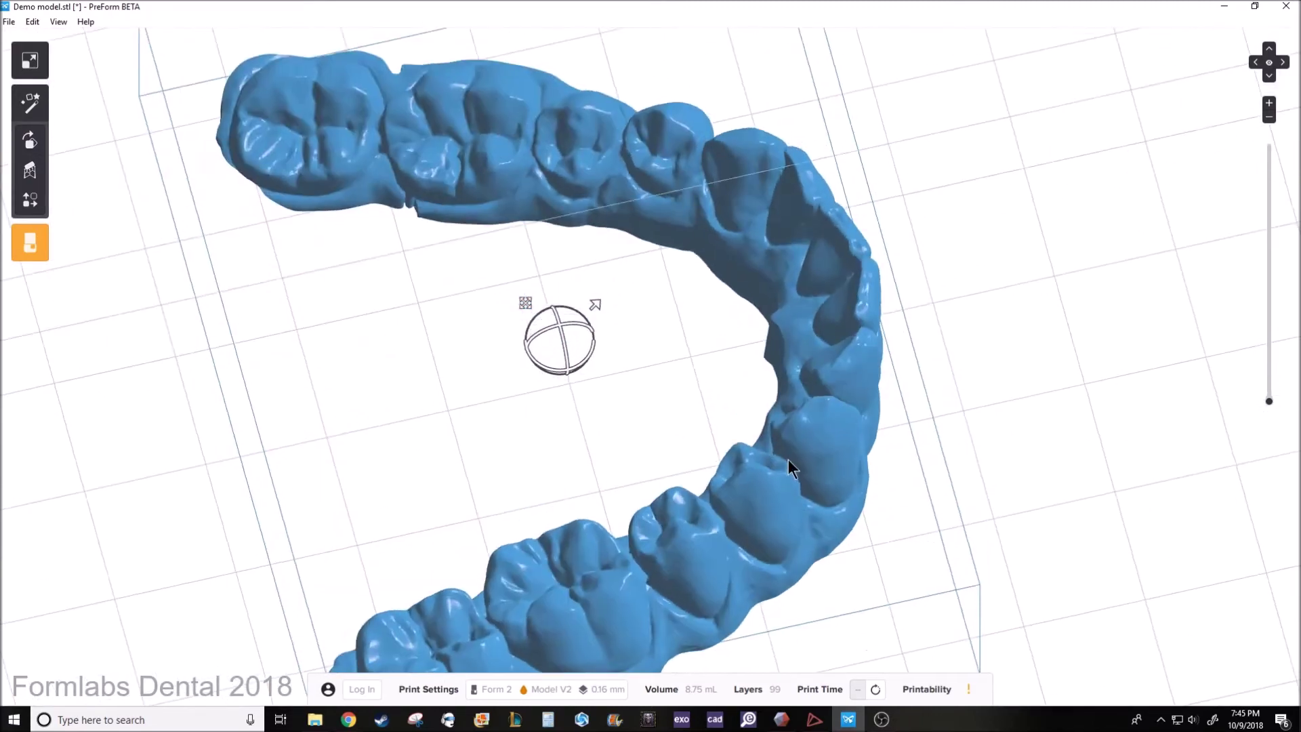
scroll(613, 406, "down", 5)
right_click_drag(590, 400, 702, 373)
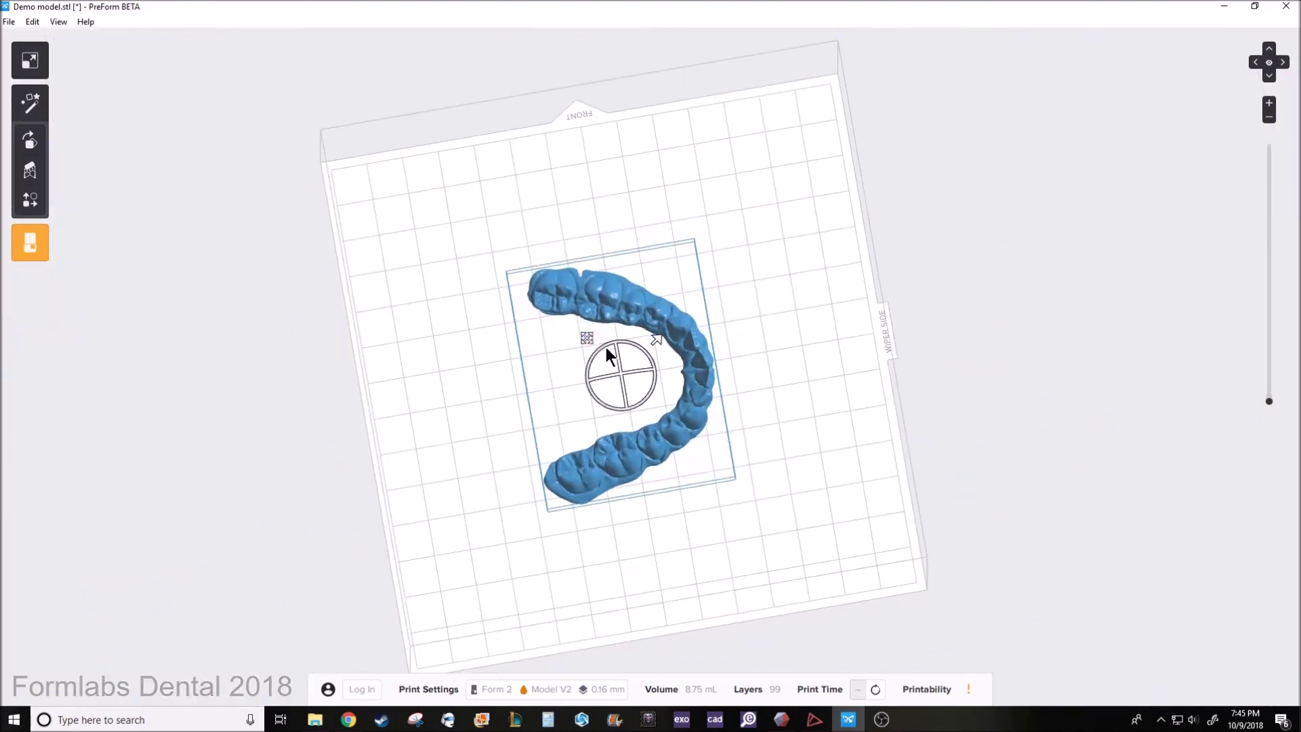
left_click_drag(604, 344, 662, 457)
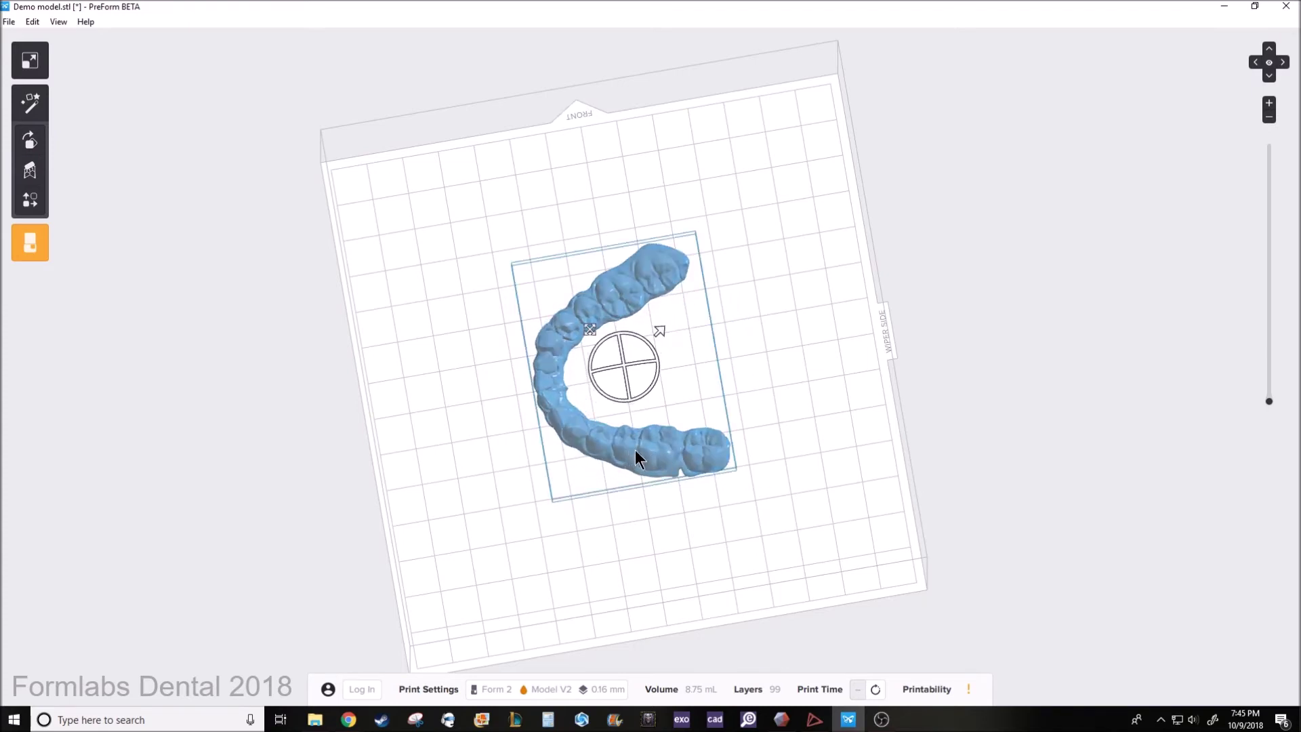
left_click_drag(639, 449, 905, 271)
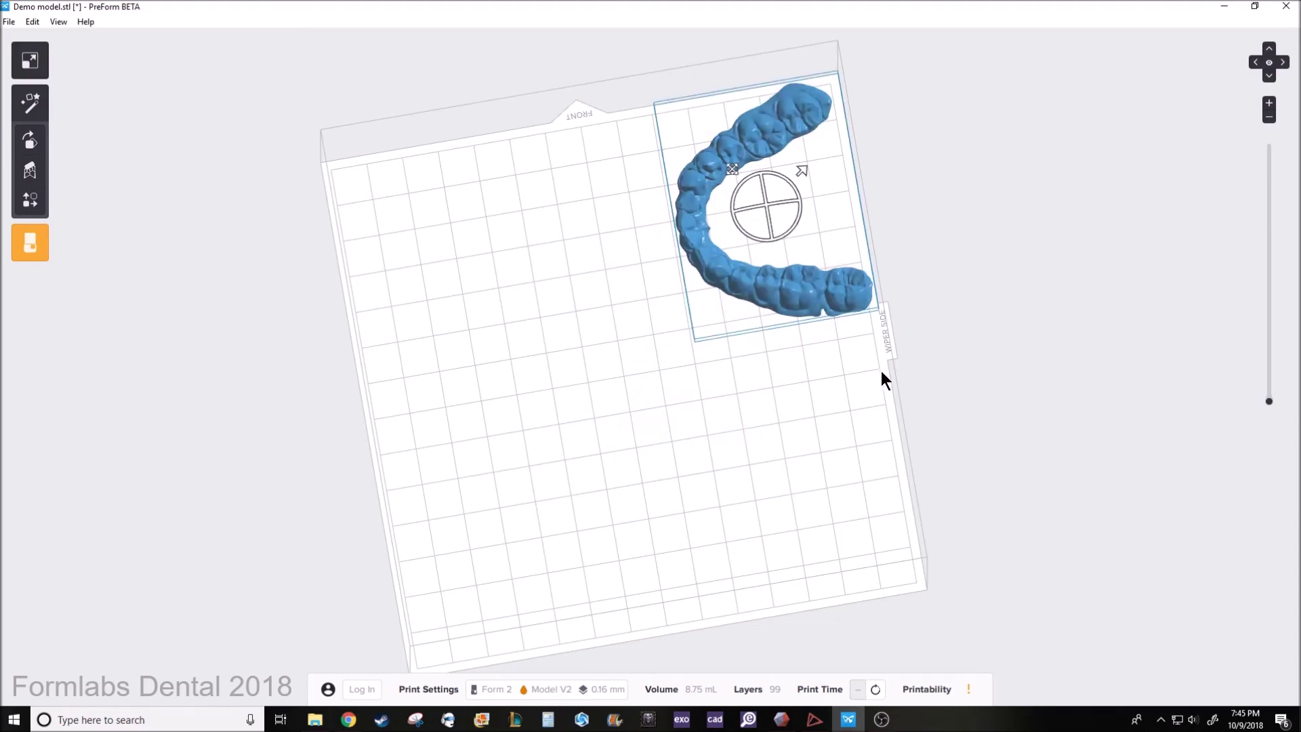